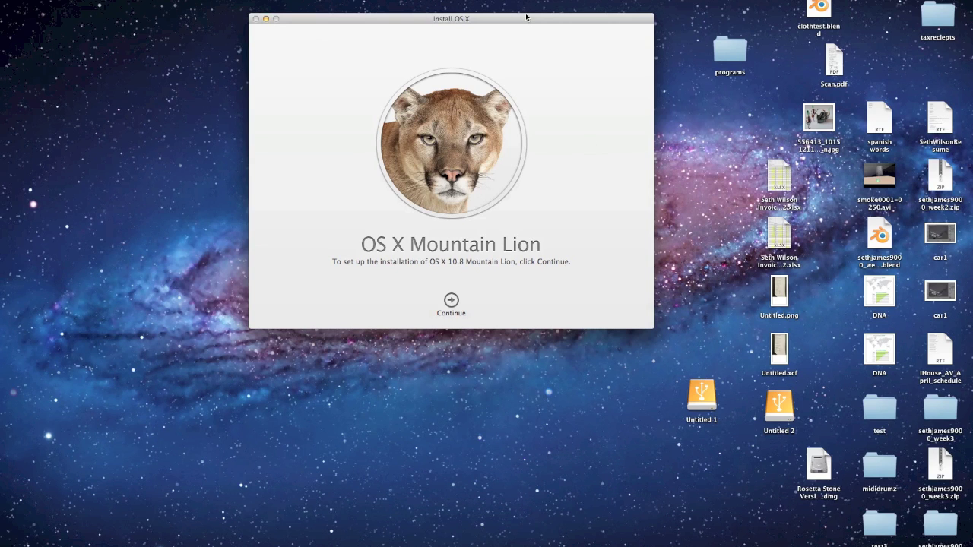
pyautogui.moveTo(527, 14)
pyautogui.mouseDown()
pyautogui.moveTo(543, 18)
pyautogui.moveTo(521, 11)
pyautogui.mouseUp()
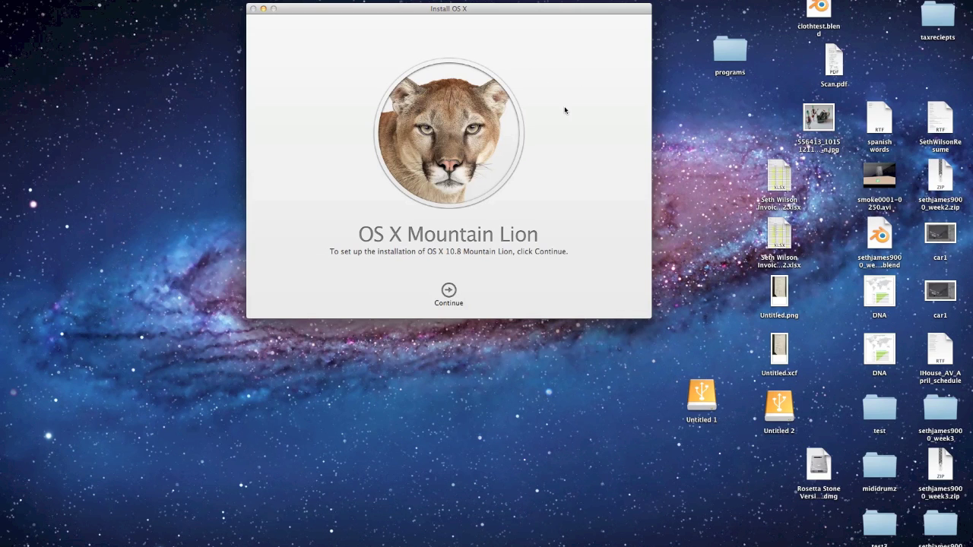
pyautogui.moveTo(547, 13); pyautogui.dragTo(560, 9)
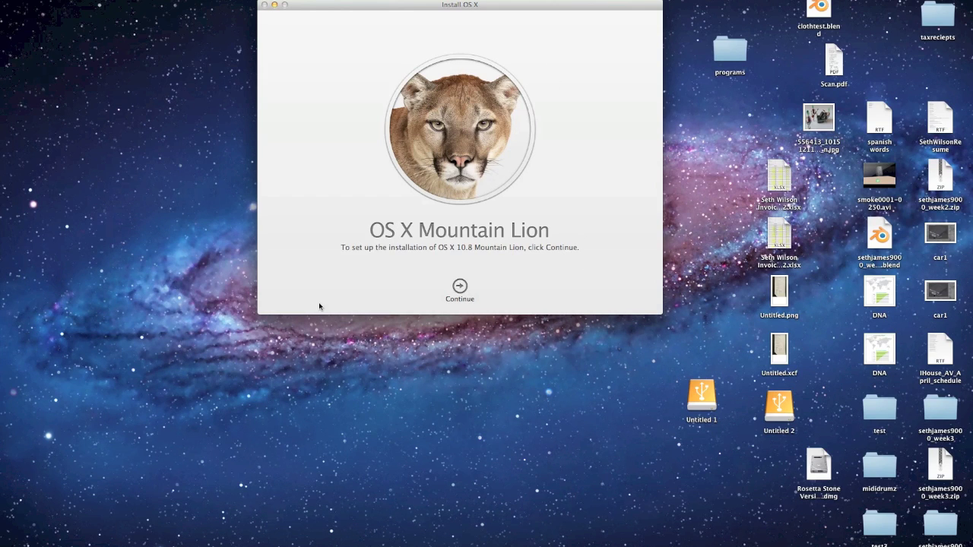
# - Open Disk Utility from the Utilities folder in Applications
pyautogui.moveTo(2, 362)
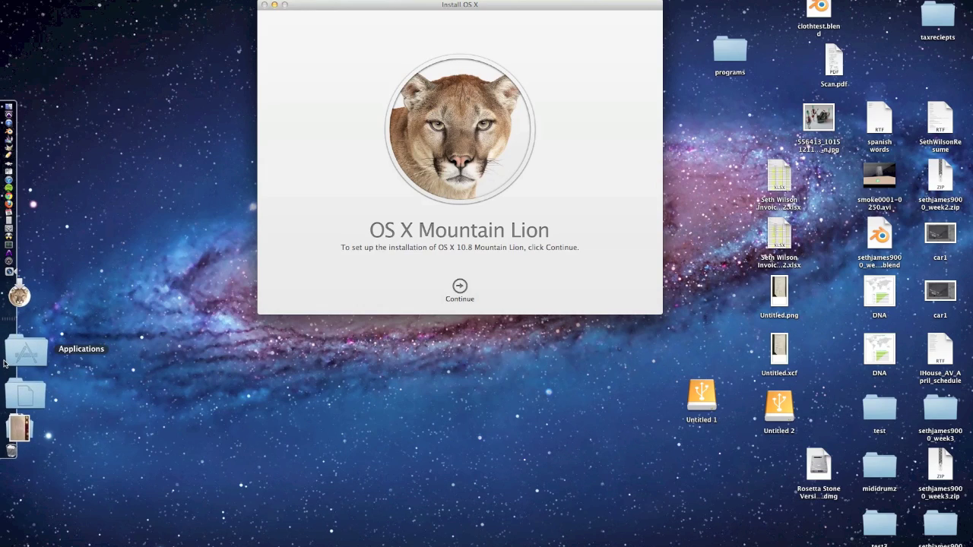
pyautogui.click(6, 361)
pyautogui.scroll(-2, 263, 346)
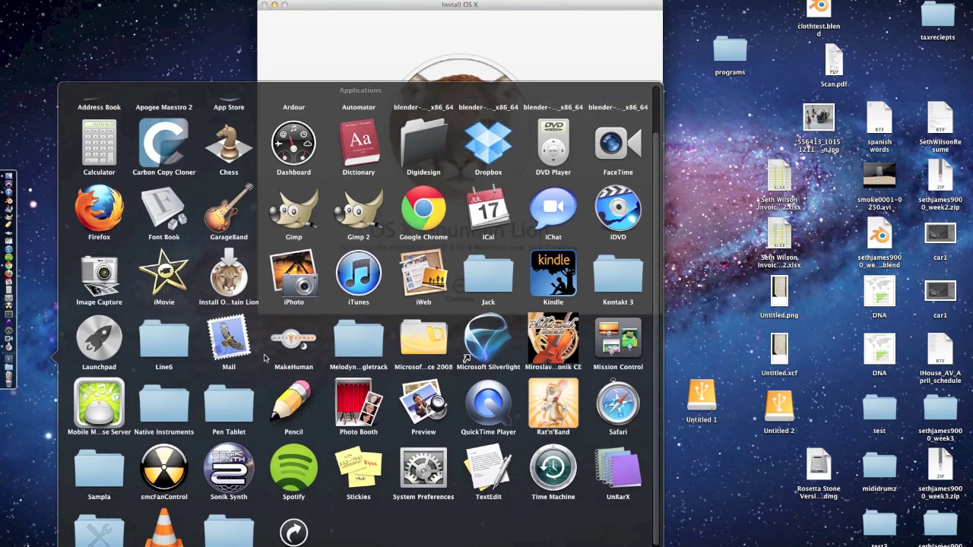
pyautogui.click(92, 517)
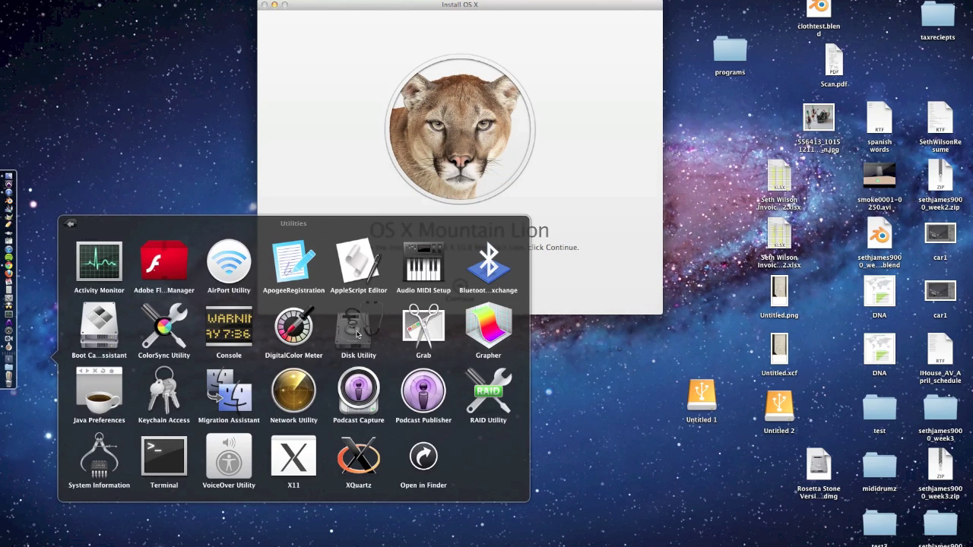
pyautogui.click(357, 335)
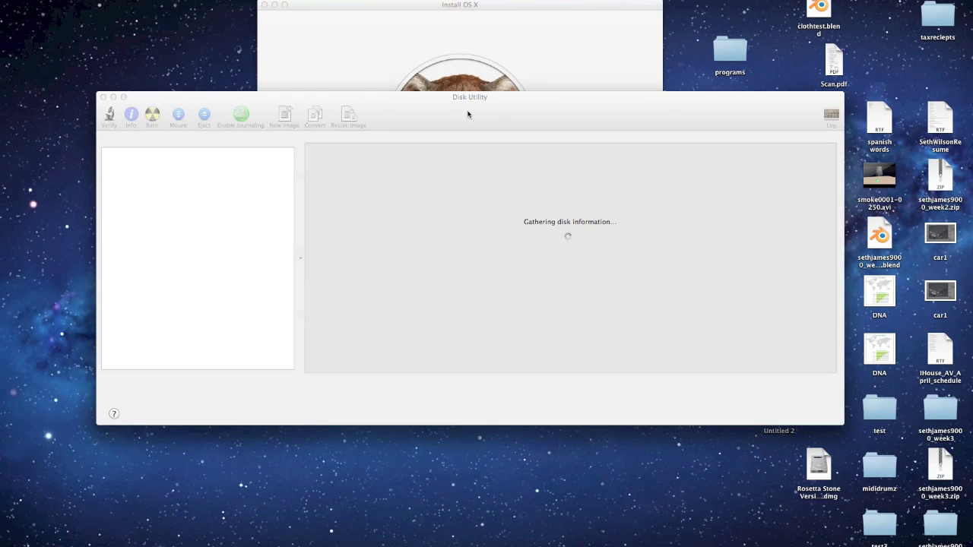
pyautogui.moveTo(565, 117); pyautogui.dragTo(577, 102)
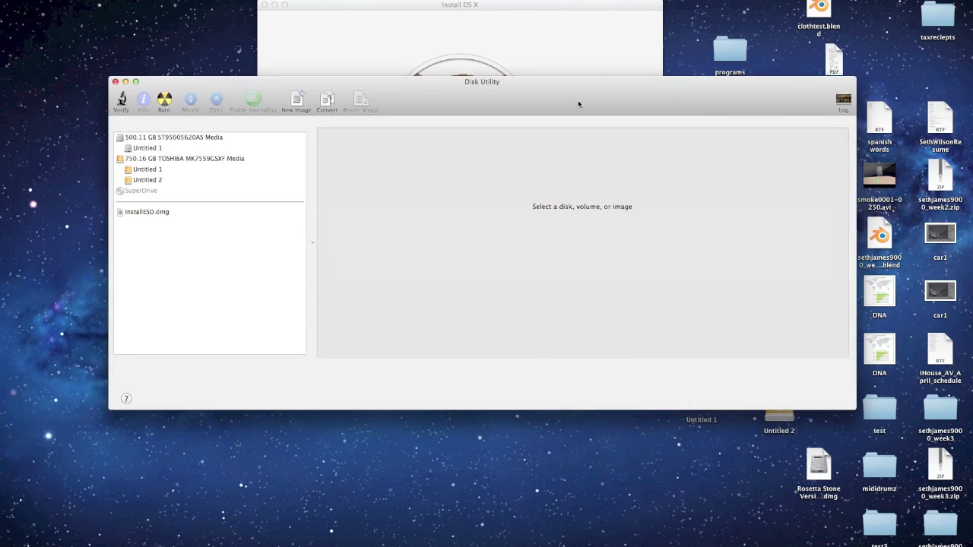
# - Show the partition layout of the 750.16 GB TOSHIBA drive and add a partition by splitting Untitled 2
pyautogui.click(149, 160)
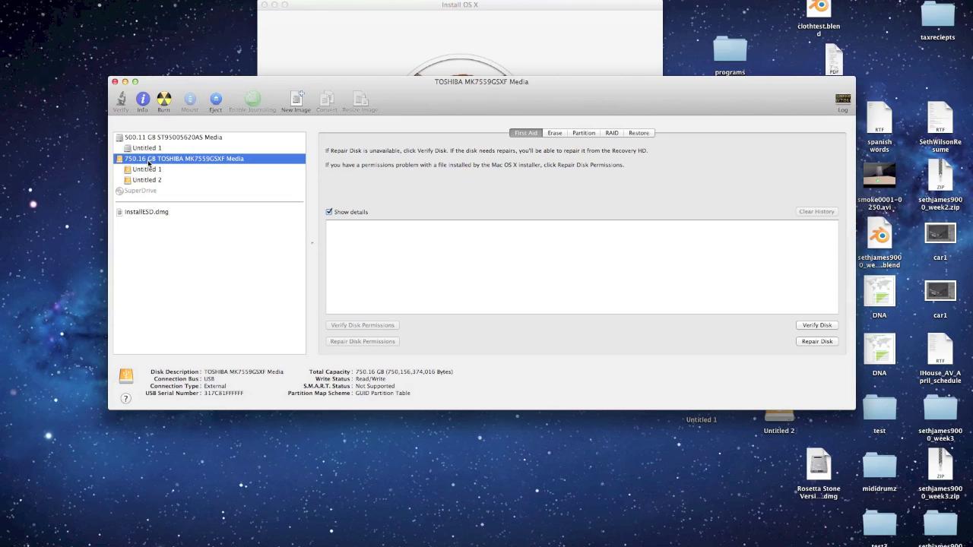
pyautogui.click(584, 134)
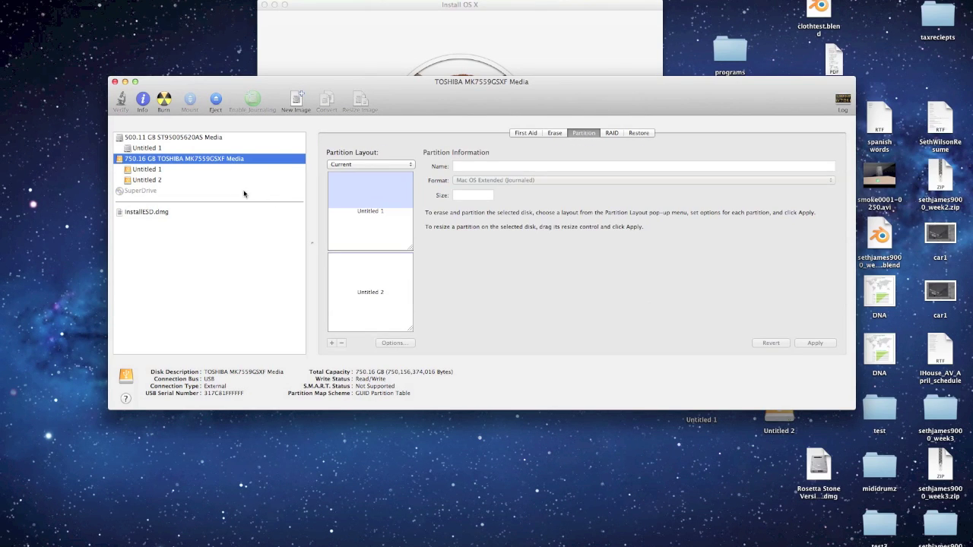
pyautogui.click(363, 201)
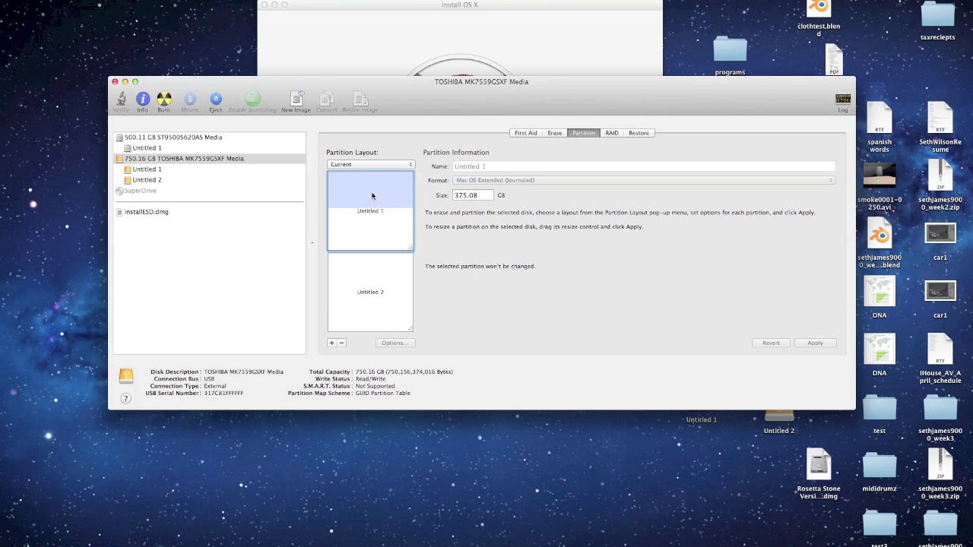
pyautogui.moveTo(406, 105); pyautogui.dragTo(385, 105)
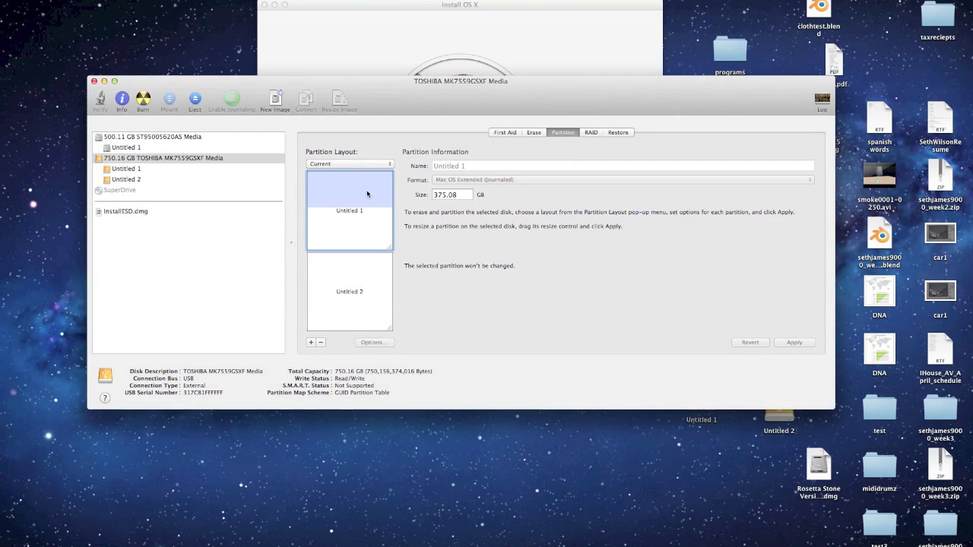
pyautogui.click(363, 299)
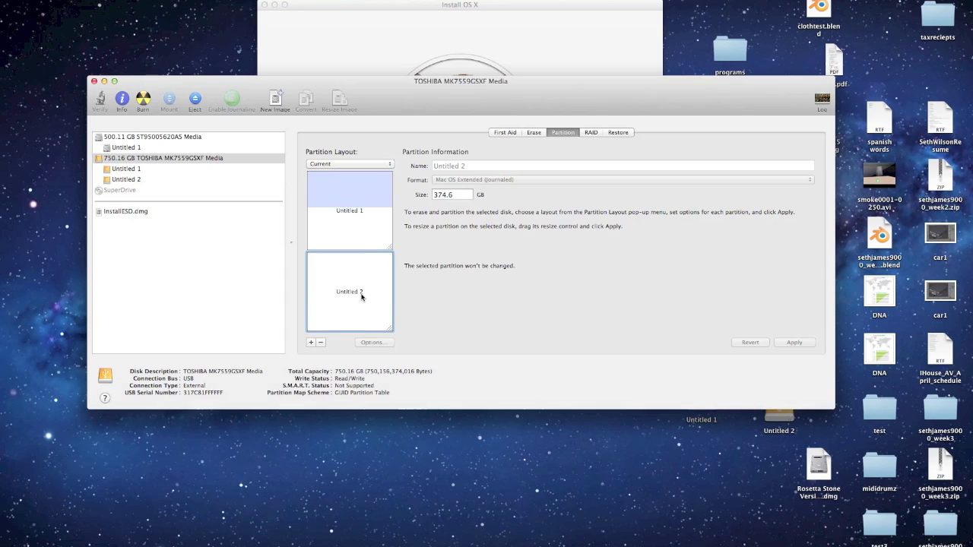
pyautogui.click(312, 344)
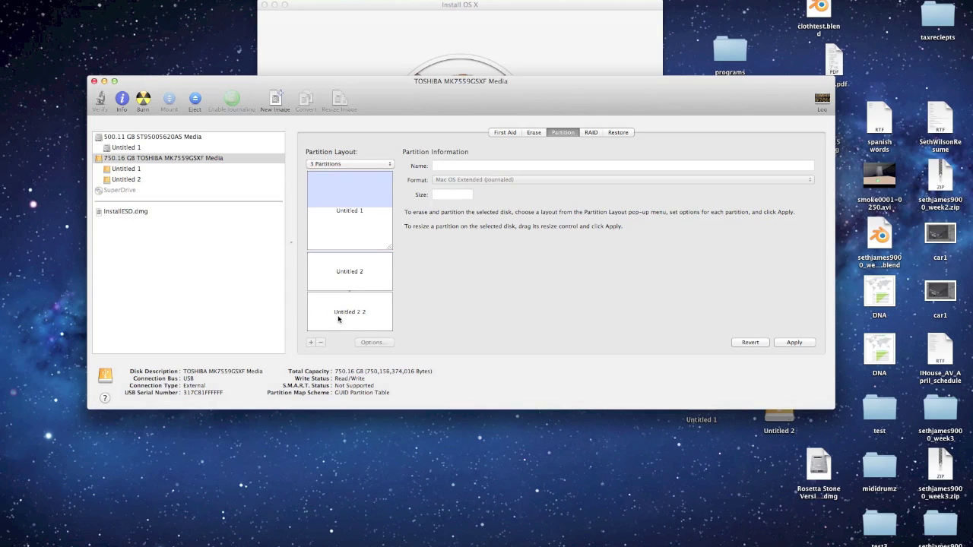
# - Name the newly added partition "mountain lion" and set its size to 8 GB
pyautogui.click(342, 312)
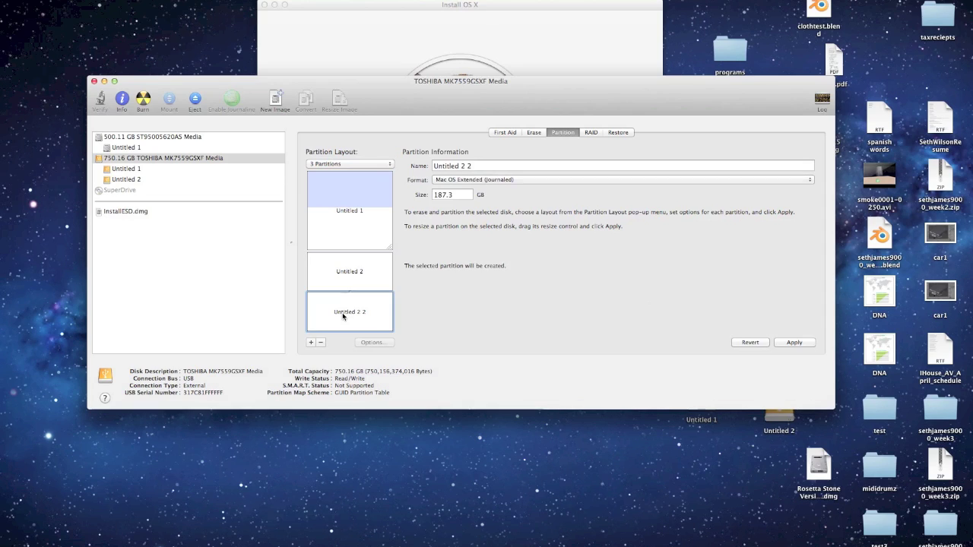
pyautogui.doubleClick(491, 166)
pyautogui.press('super+a')
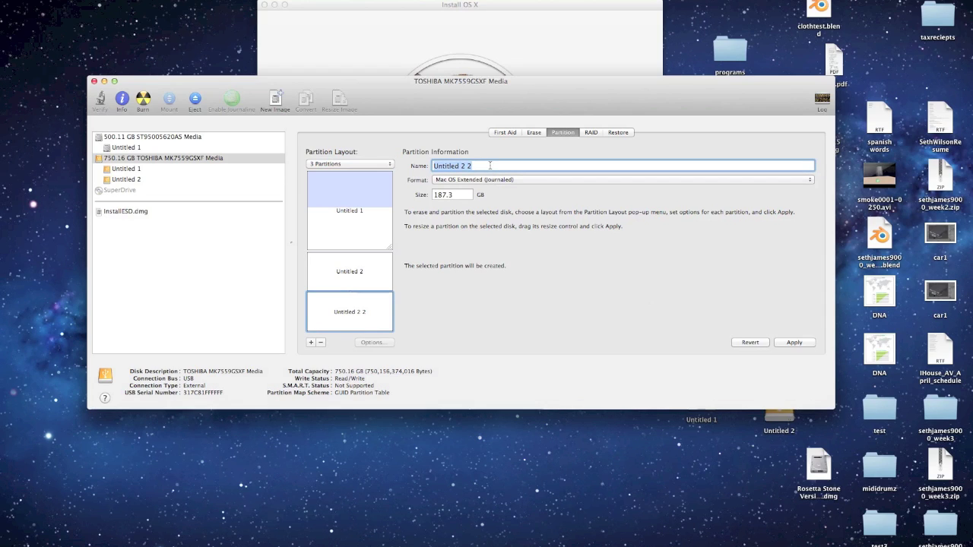
pyautogui.write('mountai')
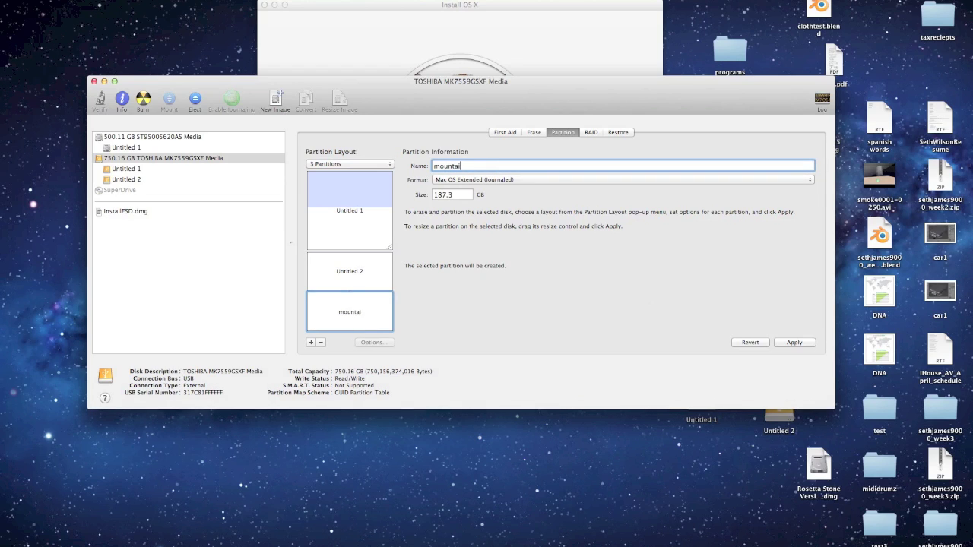
pyautogui.write('n lion')
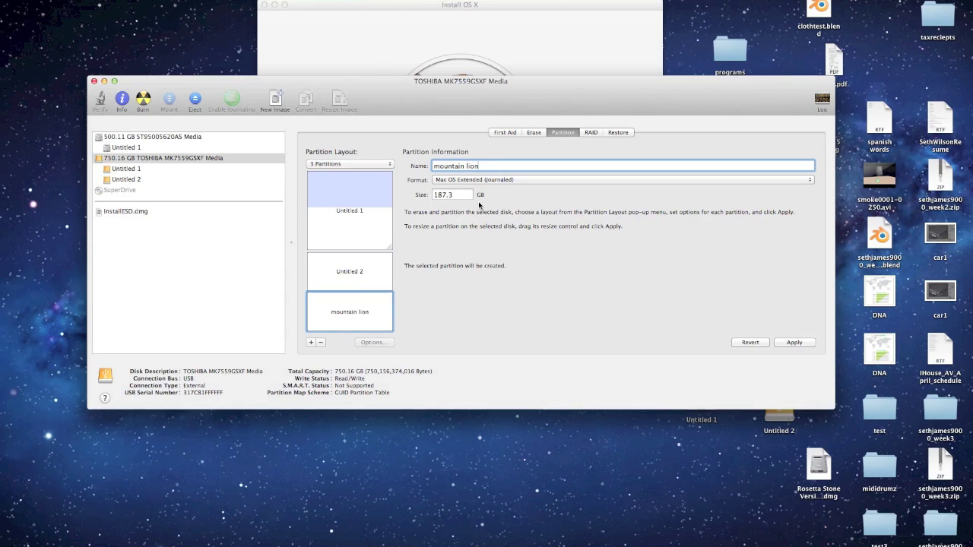
pyautogui.press('Tab')
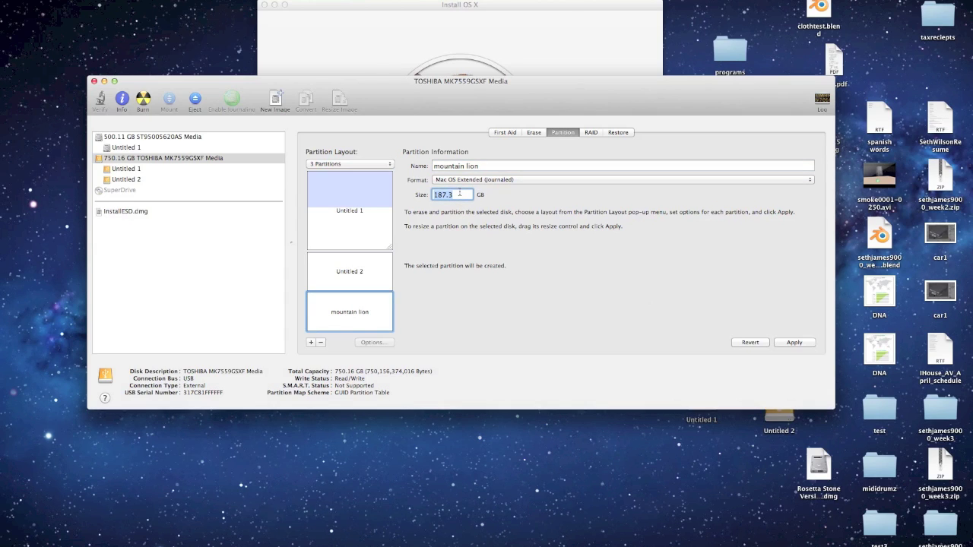
pyautogui.write('8')
pyautogui.press('Return')
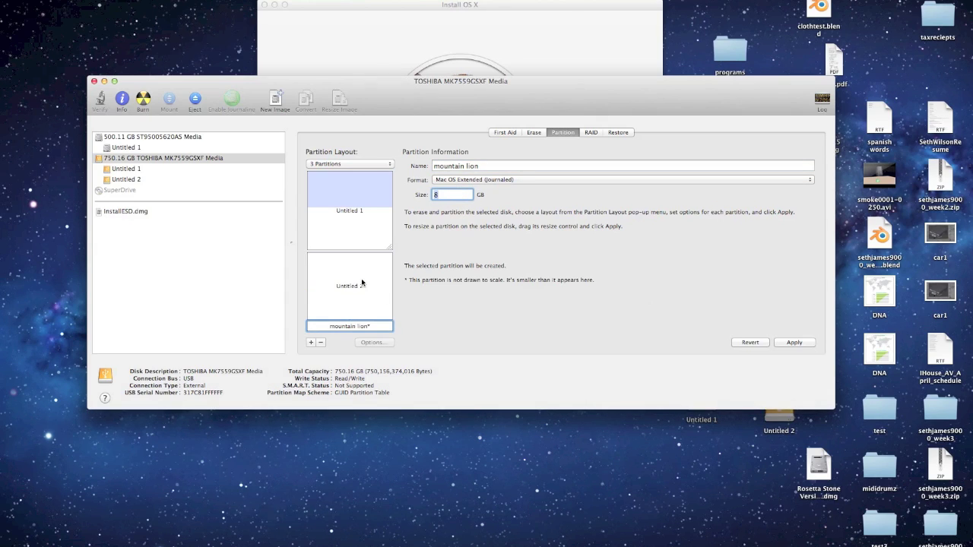
# - Enlarge the mountain lion partition to about 48.67 GB with its divider, and set its size back to 8 GB
pyautogui.click(349, 318)
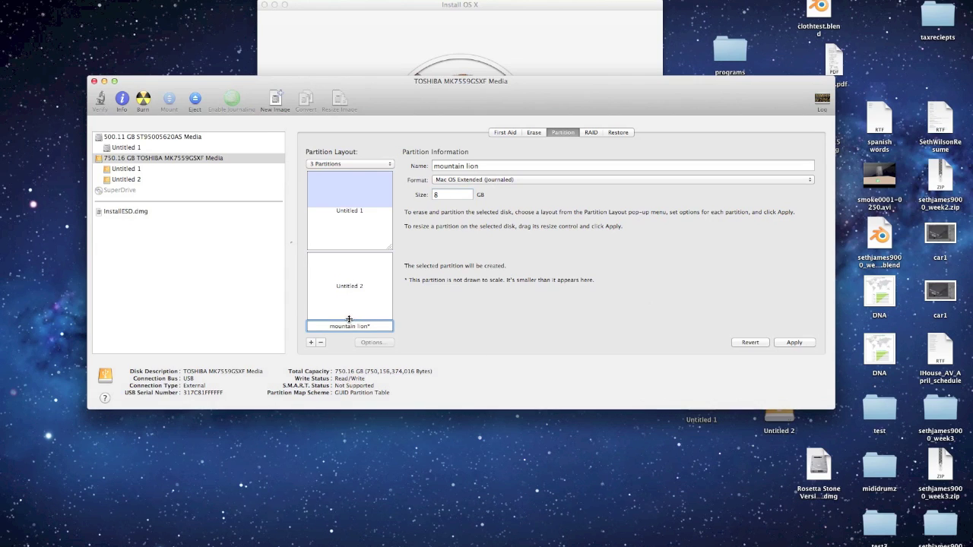
pyautogui.moveTo(348, 318)
pyautogui.mouseDown()
pyautogui.moveTo(348, 297)
pyautogui.moveTo(349, 314)
pyautogui.mouseUp()
pyautogui.click(456, 195)
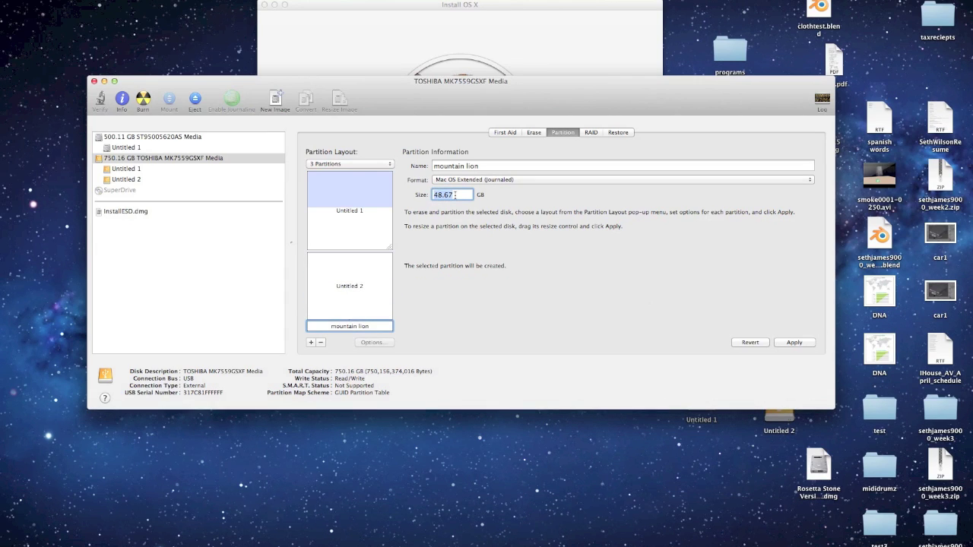
pyautogui.write('8')
pyautogui.press('Return')
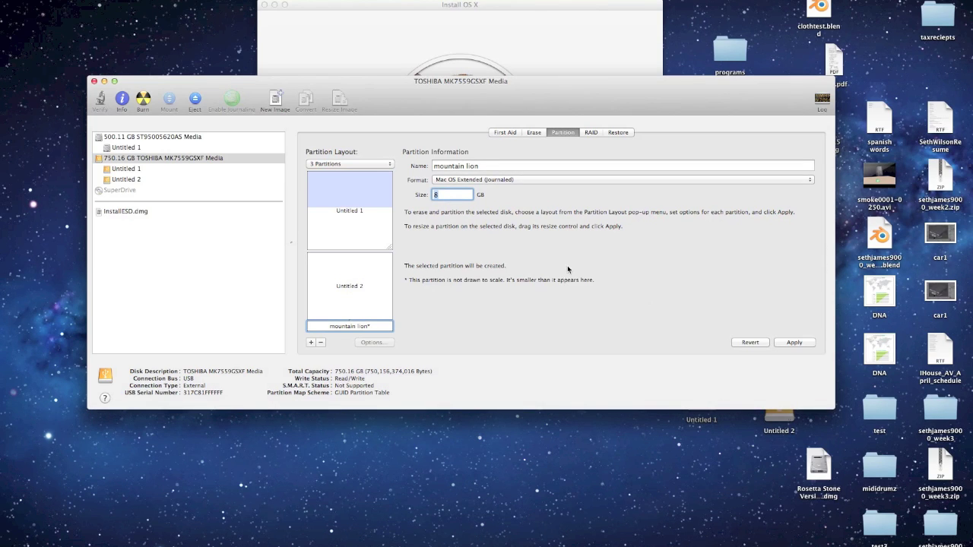
# - Apply the new three-partition layout to the TOSHIBA drive and confirm the partitioning
pyautogui.click(790, 343)
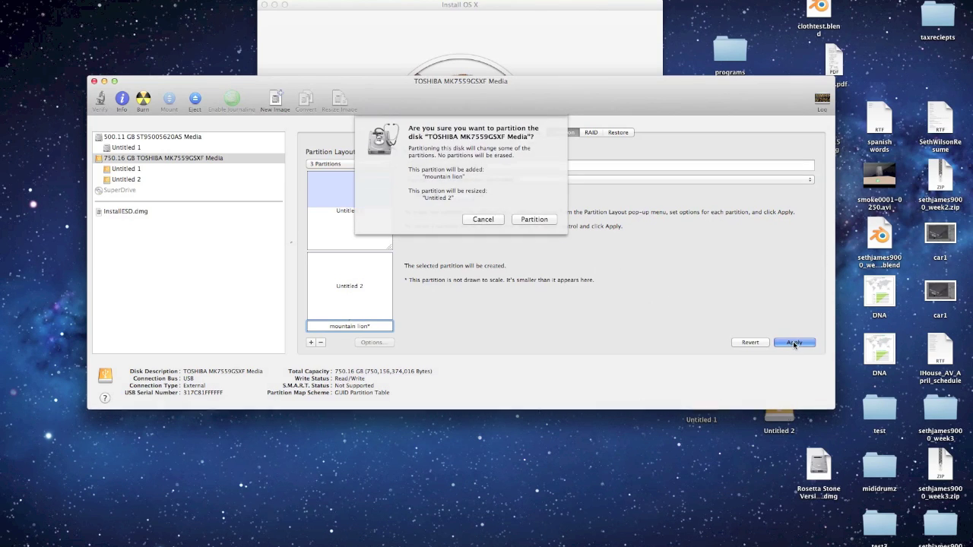
pyautogui.click(535, 219)
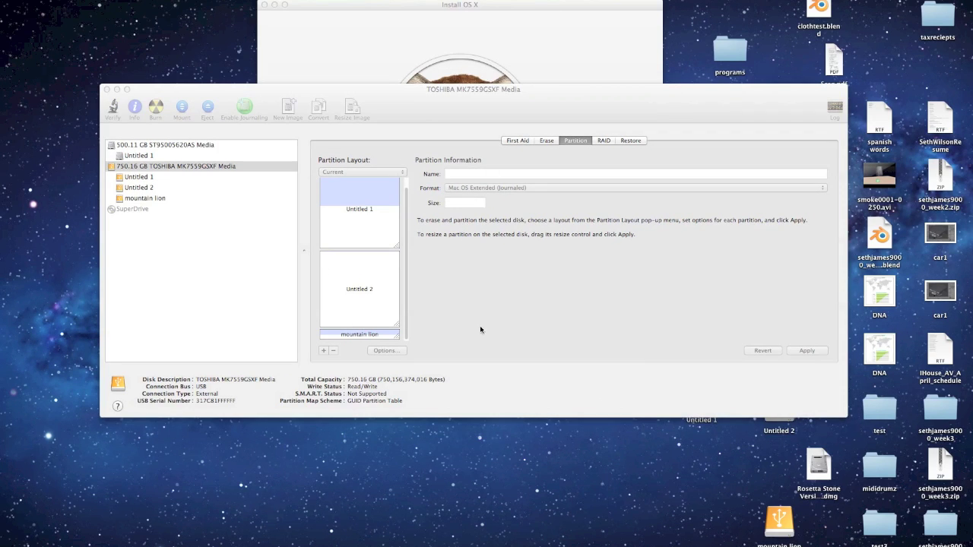
pyautogui.moveTo(434, 104); pyautogui.dragTo(457, 104)
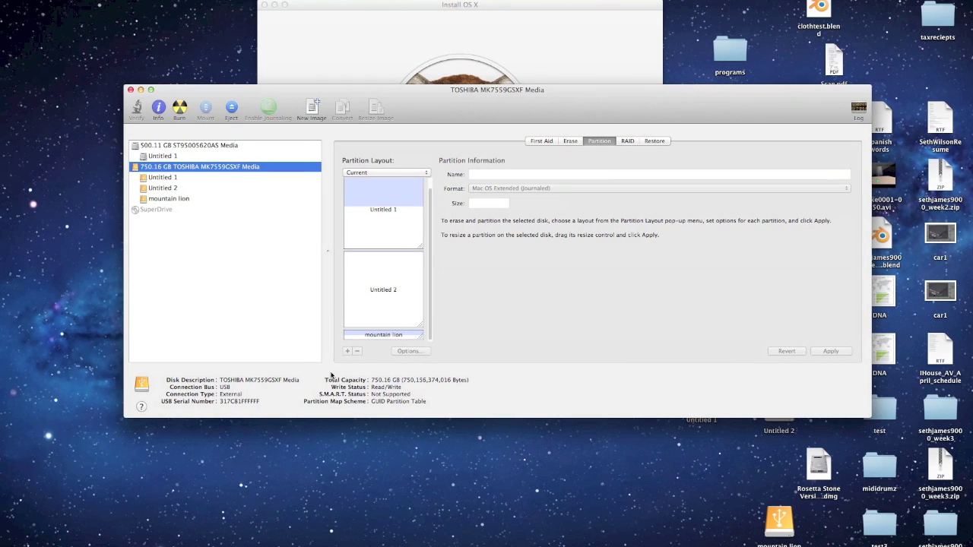
# - In a new Finder window, search This Mac for "mountain lion"
pyautogui.moveTo(2, 185)
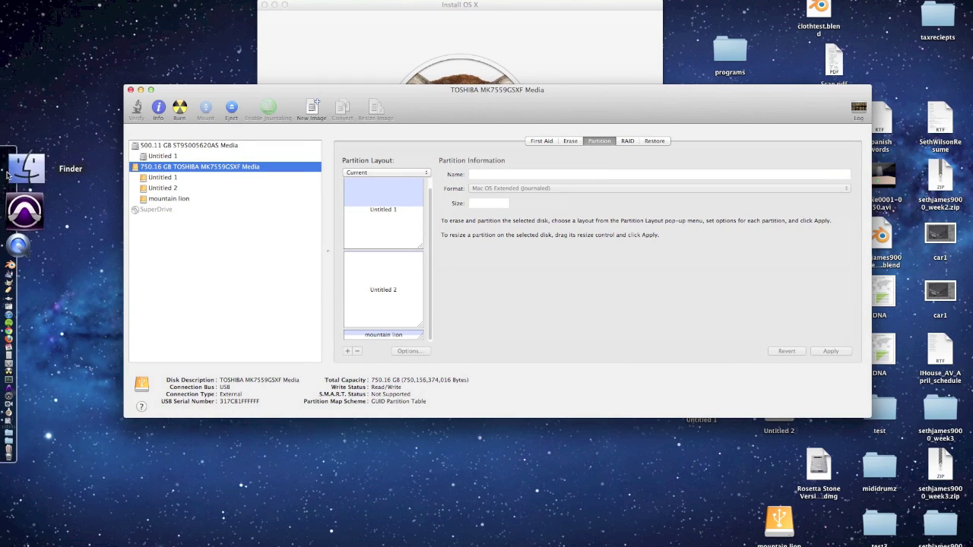
pyautogui.click(15, 163)
pyautogui.click(559, 129)
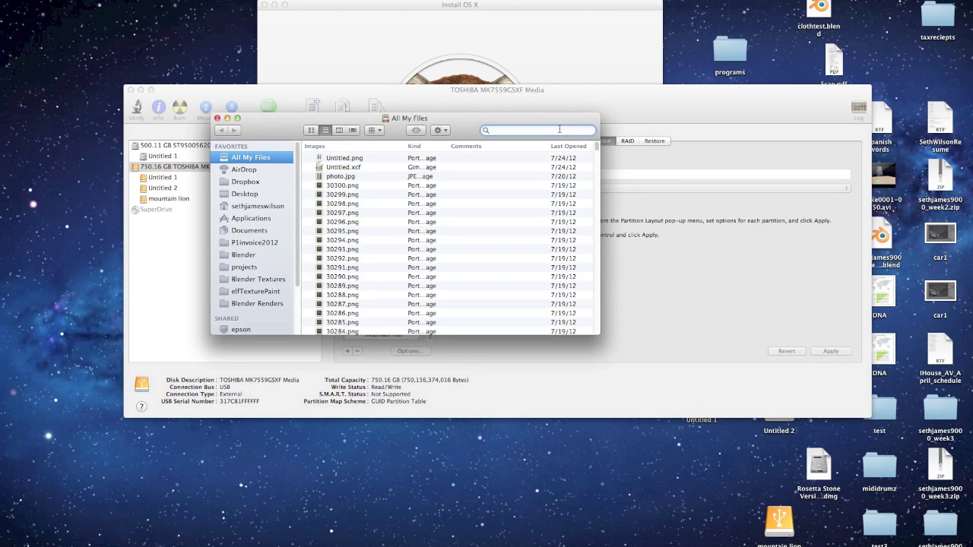
pyautogui.write('mountain')
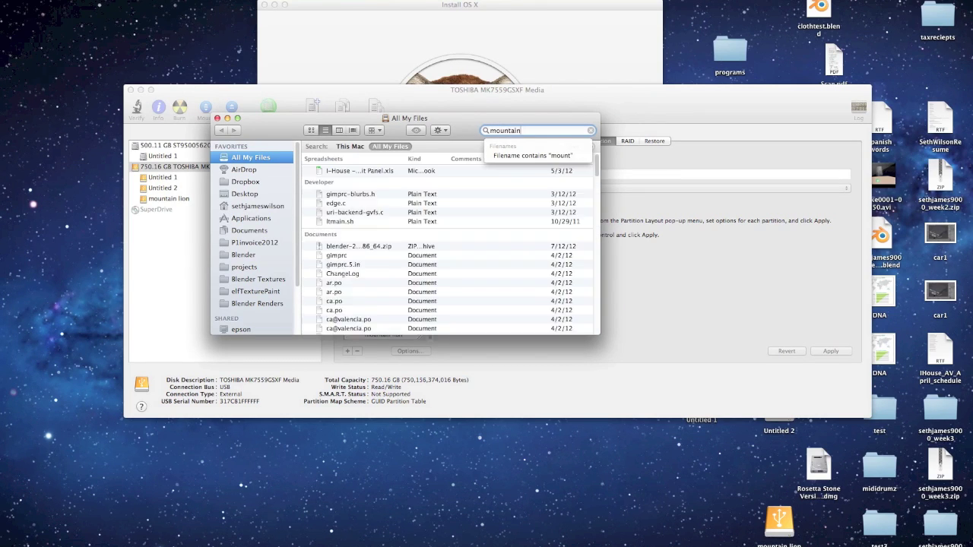
pyautogui.write(' lion')
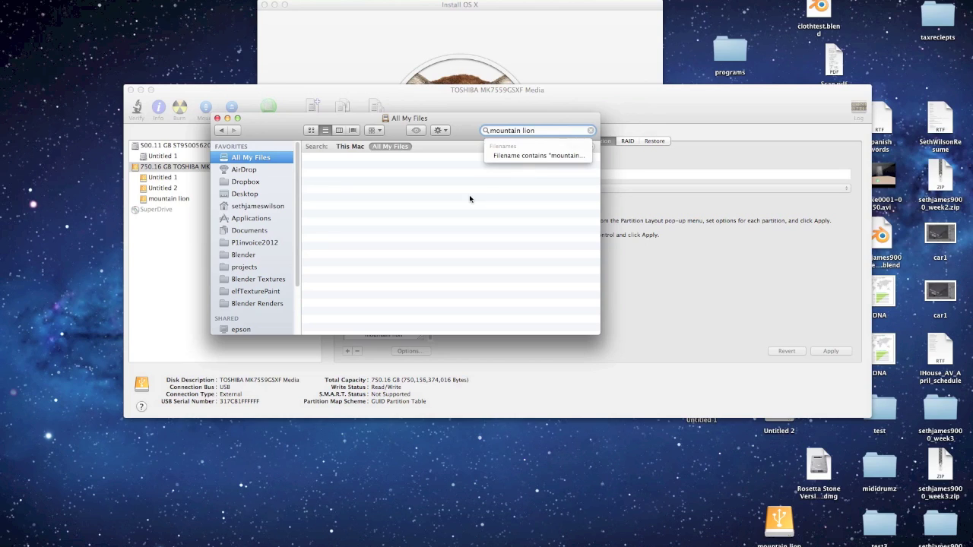
pyautogui.press('Return')
pyautogui.click(353, 147)
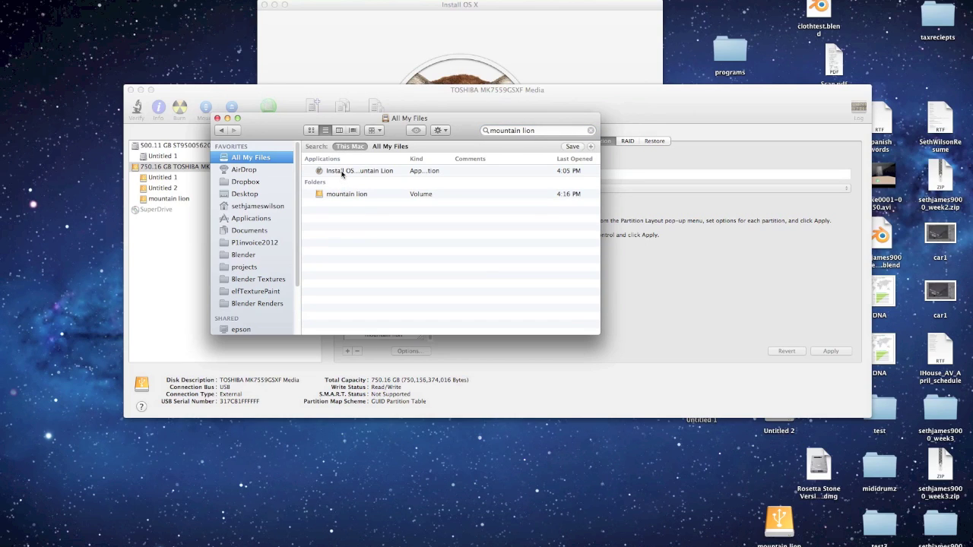
# - Show the package contents of the Install OS X Mountain Lion application and open its SharedSupport folder inside Contents
pyautogui.click(342, 171)
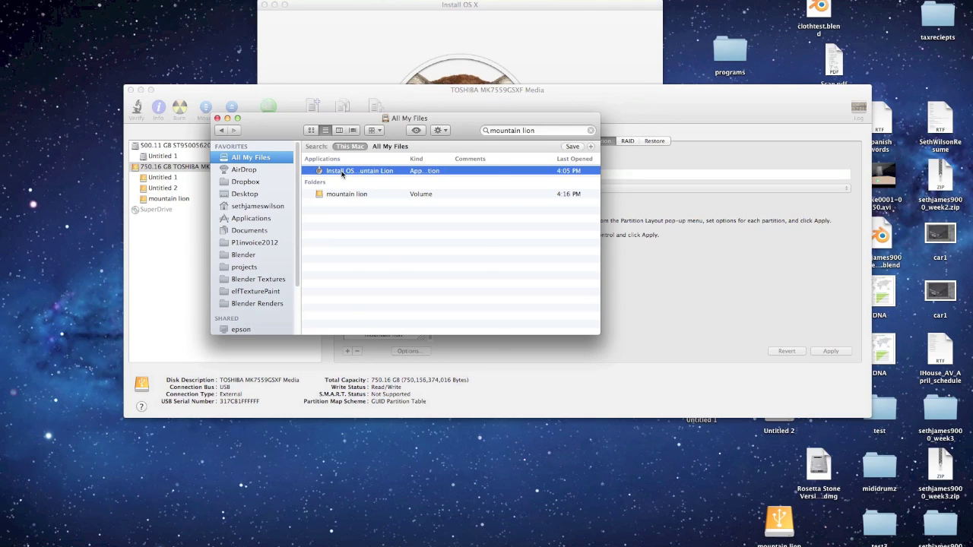
pyautogui.rightClick(342, 173)
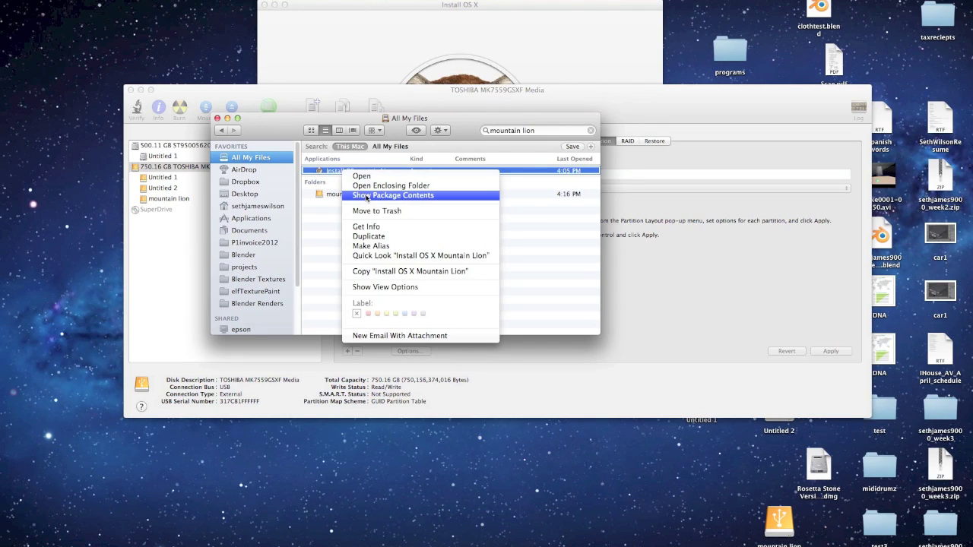
pyautogui.click(391, 199)
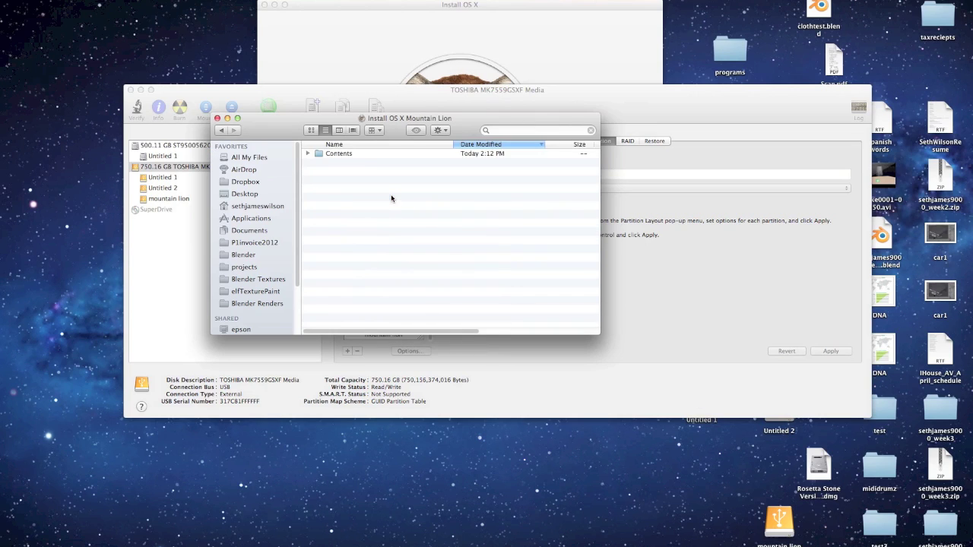
pyautogui.doubleClick(348, 156)
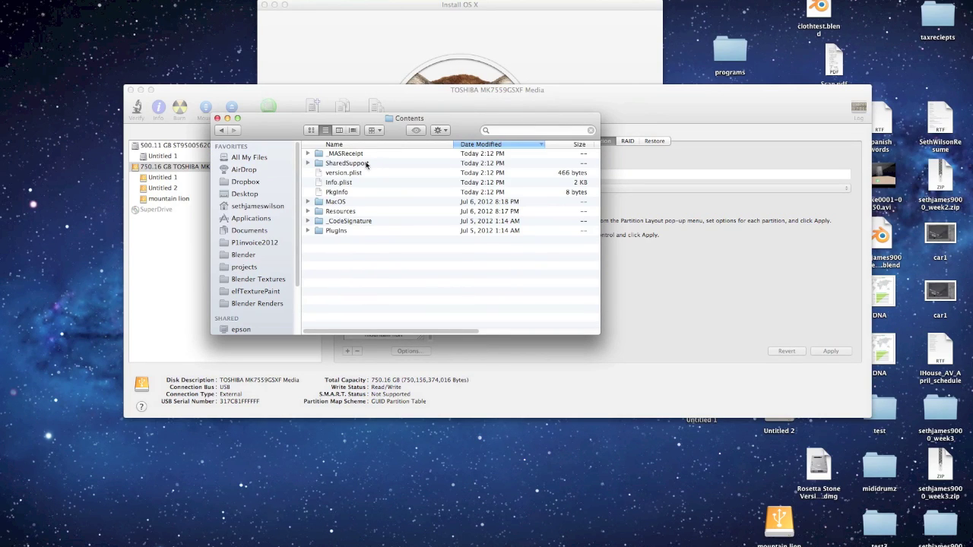
pyautogui.doubleClick(366, 163)
pyautogui.moveTo(272, 127); pyautogui.dragTo(338, 121)
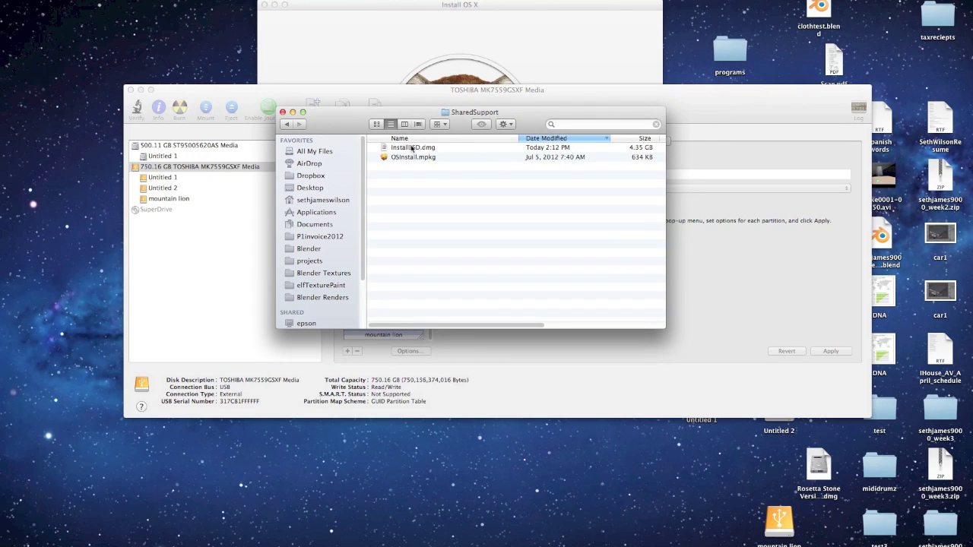
# - Add InstallESD.dmg from the SharedSupport folder to Disk Utility's disk list and select it there
pyautogui.click(430, 149)
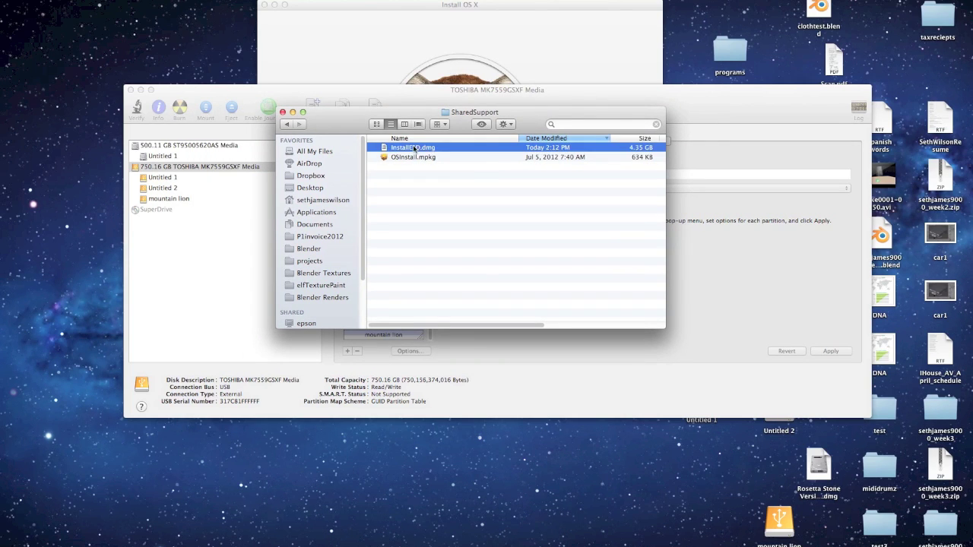
pyautogui.moveTo(408, 148); pyautogui.dragTo(180, 260)
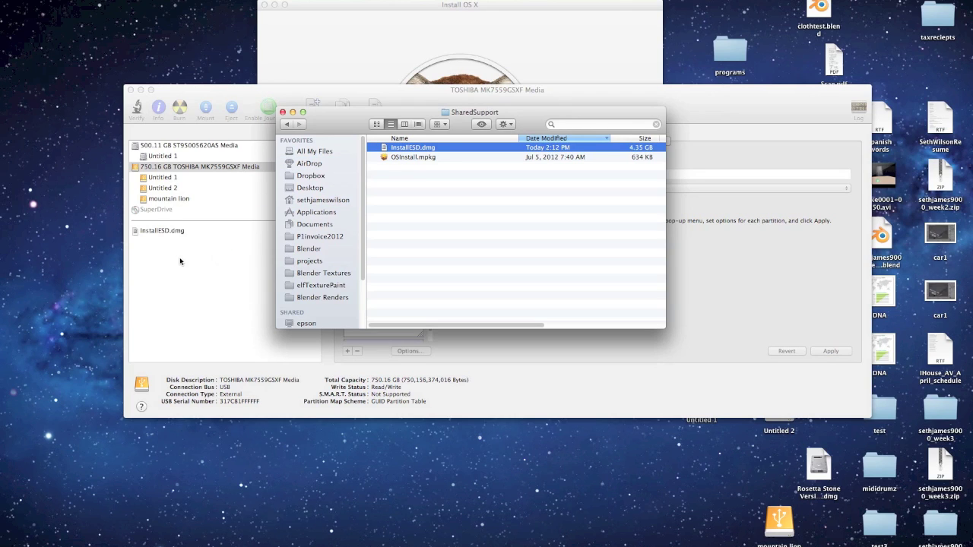
pyautogui.click(786, 120)
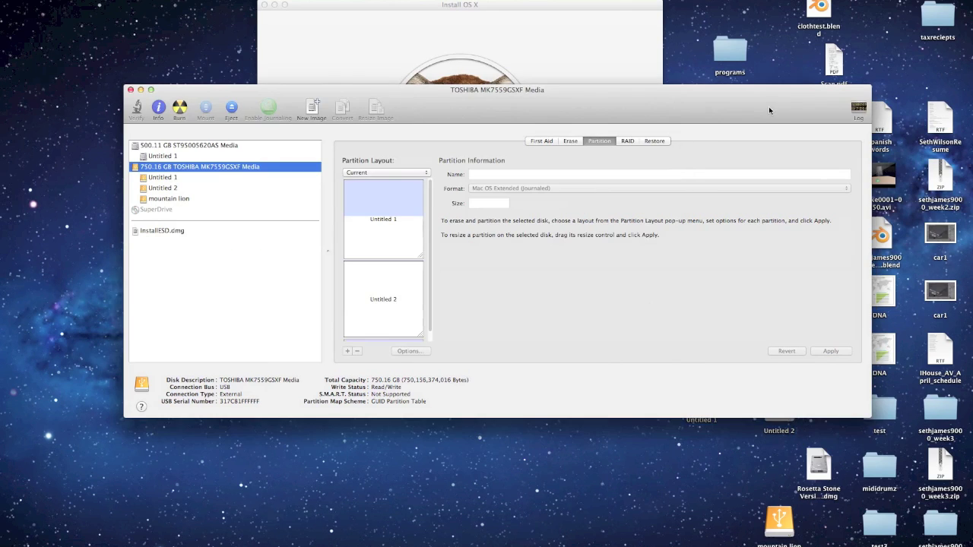
pyautogui.click(177, 231)
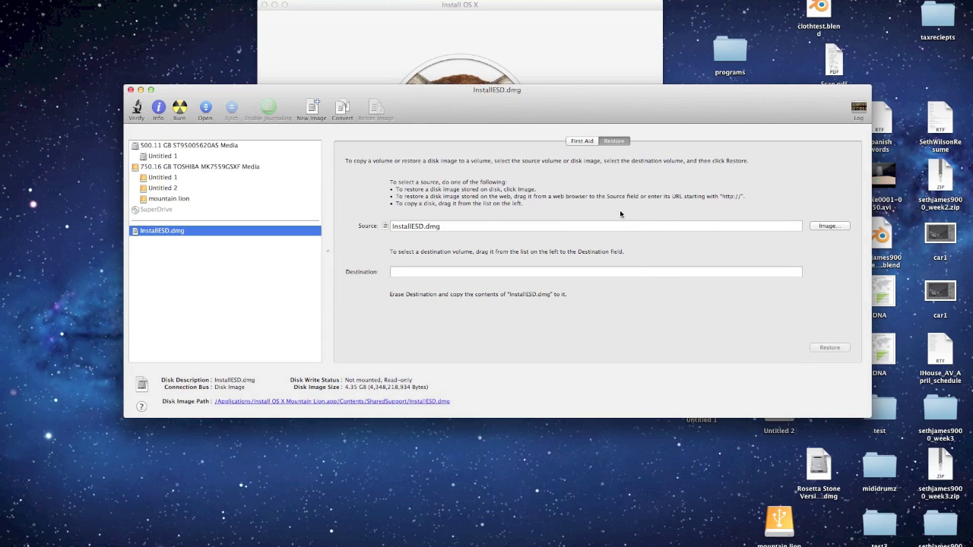
# - View the TOSHIBA drive's partition layout and its restore settings
pyautogui.click(211, 167)
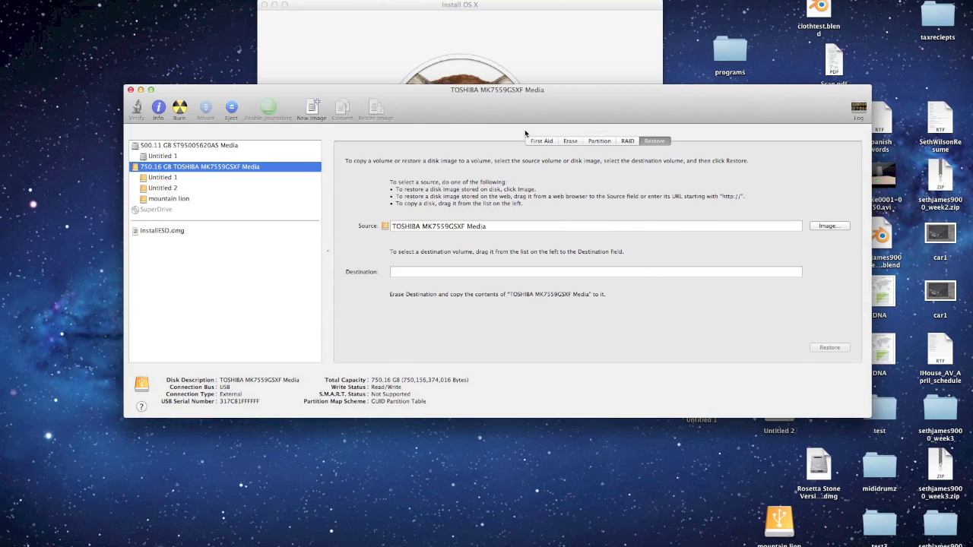
pyautogui.click(603, 140)
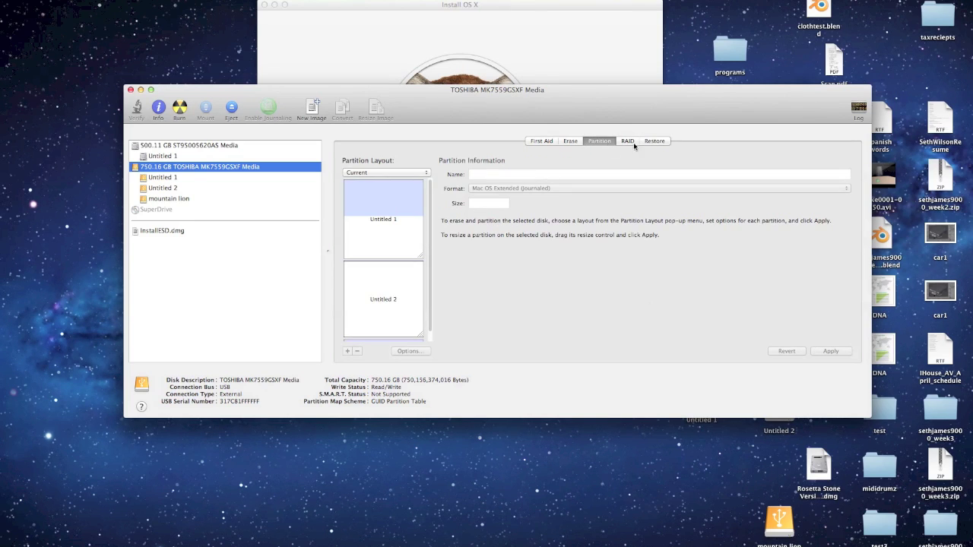
pyautogui.click(660, 142)
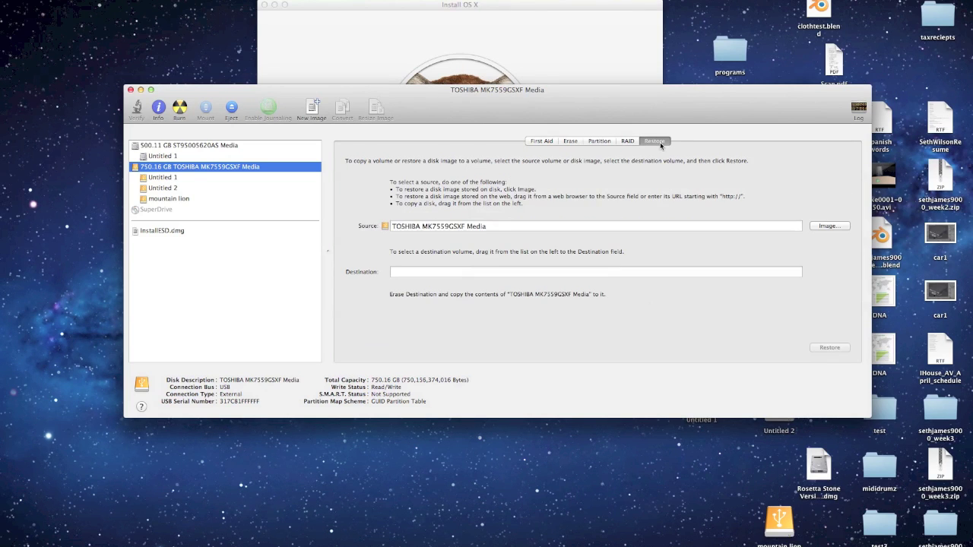
# - Mount the InstallESD.dmg image and move the opened Mac OS X Install ESD window clear of the restore settings
pyautogui.click(167, 231)
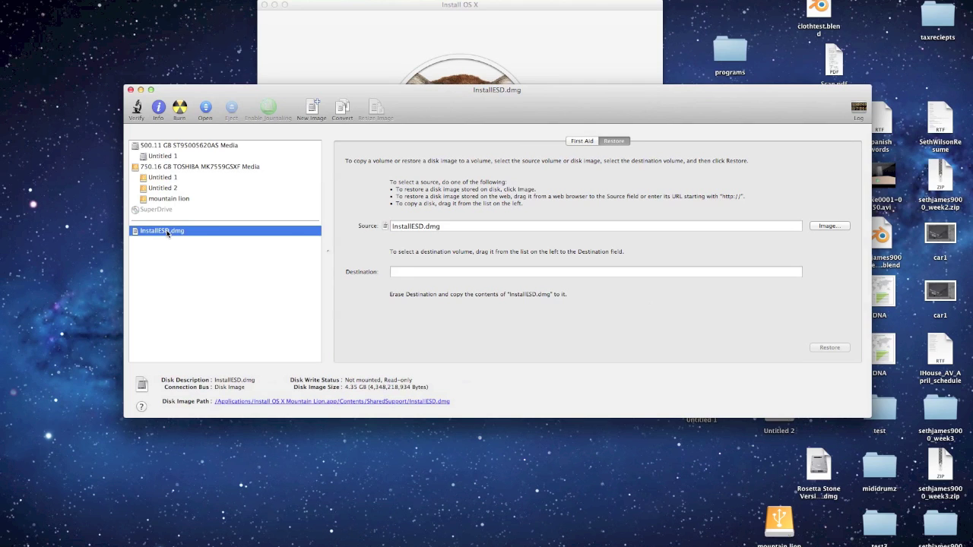
pyautogui.doubleClick(167, 232)
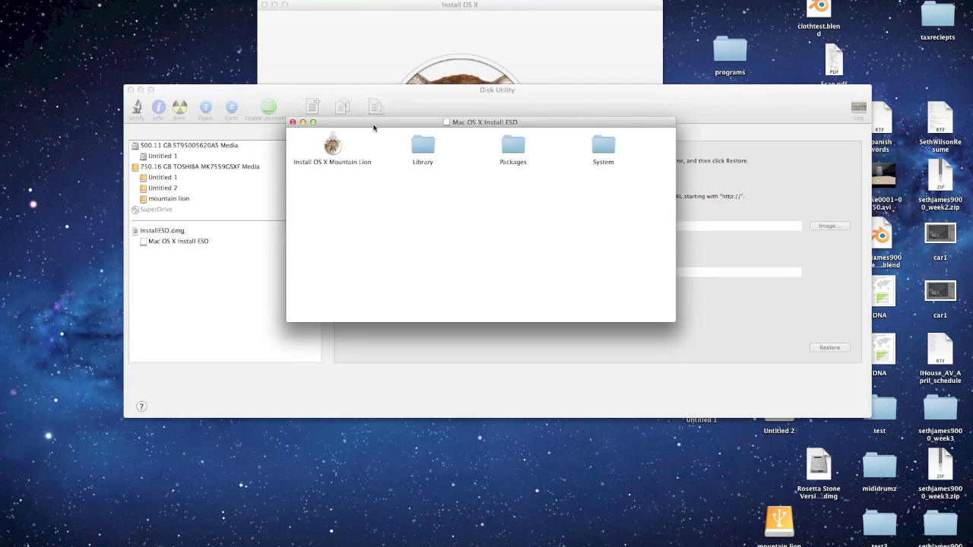
pyautogui.moveTo(434, 122); pyautogui.dragTo(478, 340)
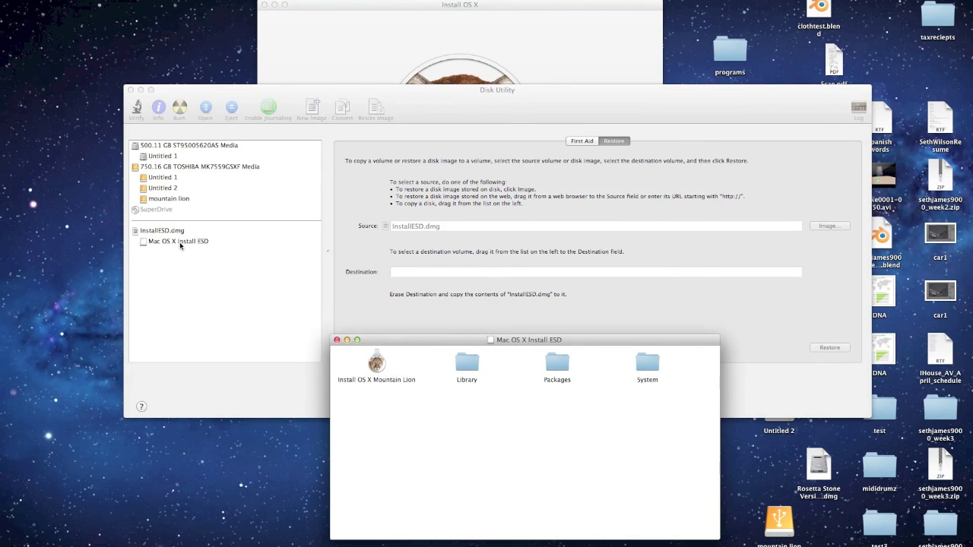
# - Set the Mac OS X Install ESD volume as the restore source and the mountain lion partition as the destination
pyautogui.click(180, 242)
pyautogui.click(174, 242)
pyautogui.moveTo(163, 243); pyautogui.dragTo(438, 225)
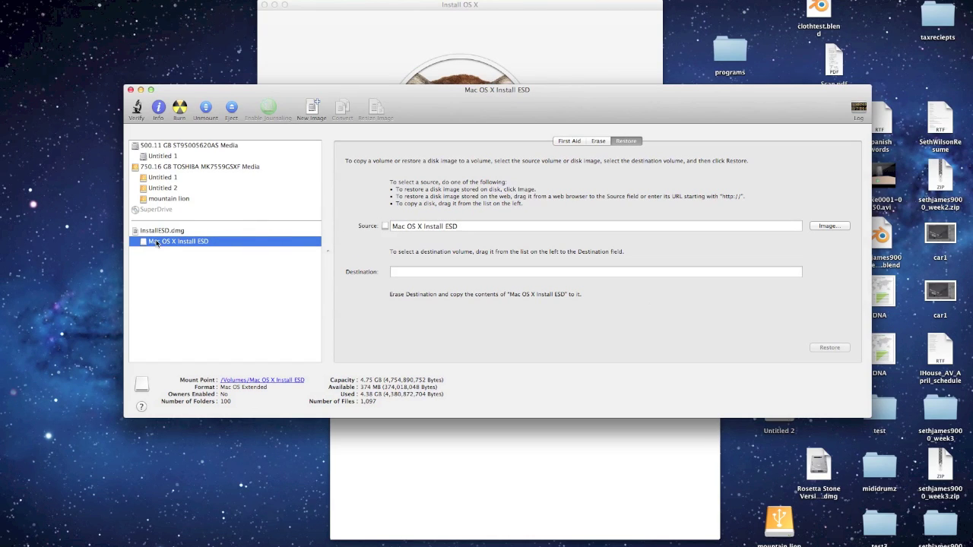
pyautogui.moveTo(784, 107); pyautogui.dragTo(748, 94)
pyautogui.click(731, 120)
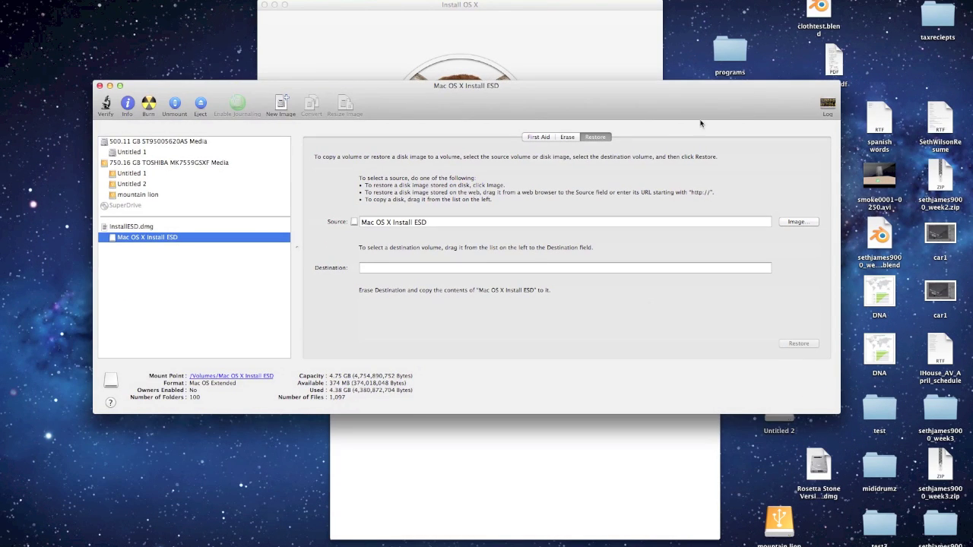
pyautogui.click(148, 197)
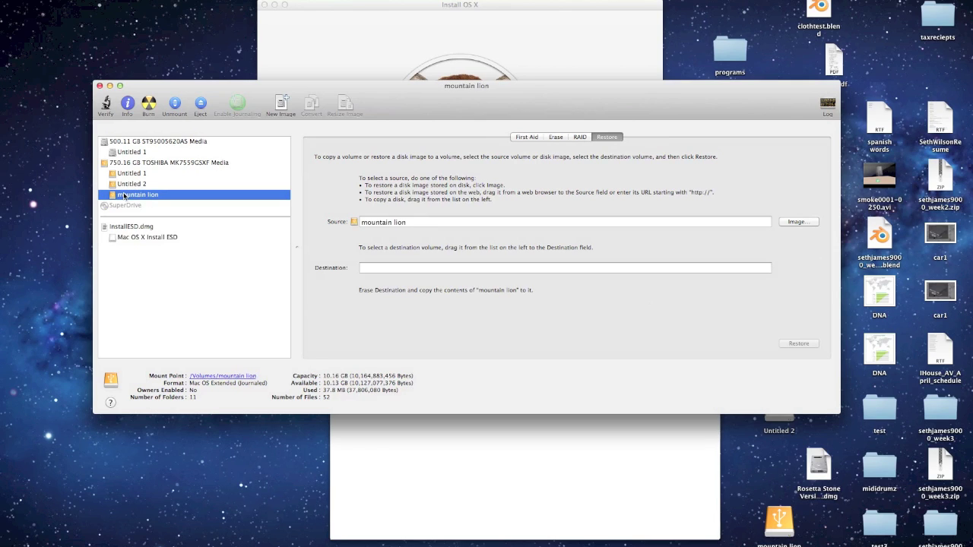
pyautogui.moveTo(124, 196); pyautogui.dragTo(373, 270)
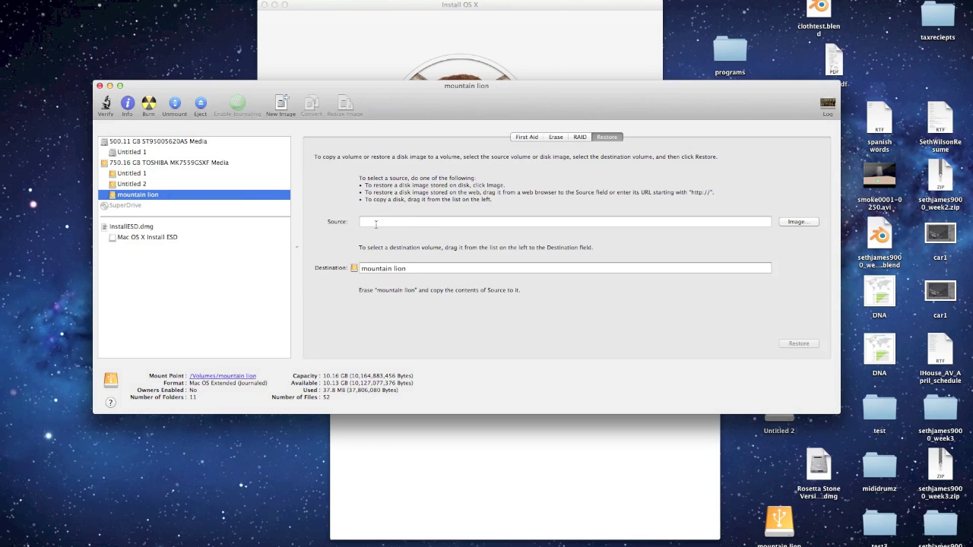
pyautogui.moveTo(132, 238); pyautogui.dragTo(390, 222)
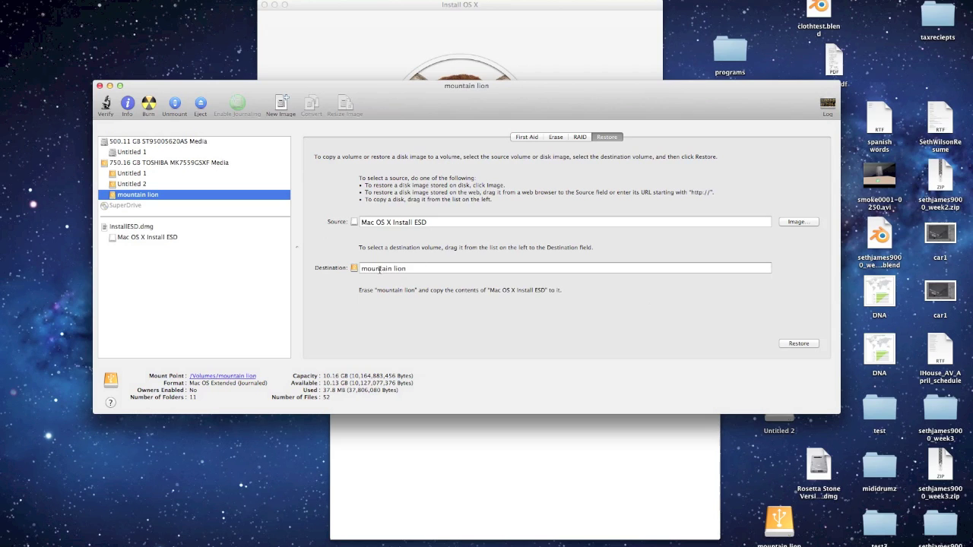
# - Start the restore, confirm erasing the mountain lion partition, and authorize it with the account password
pyautogui.click(791, 345)
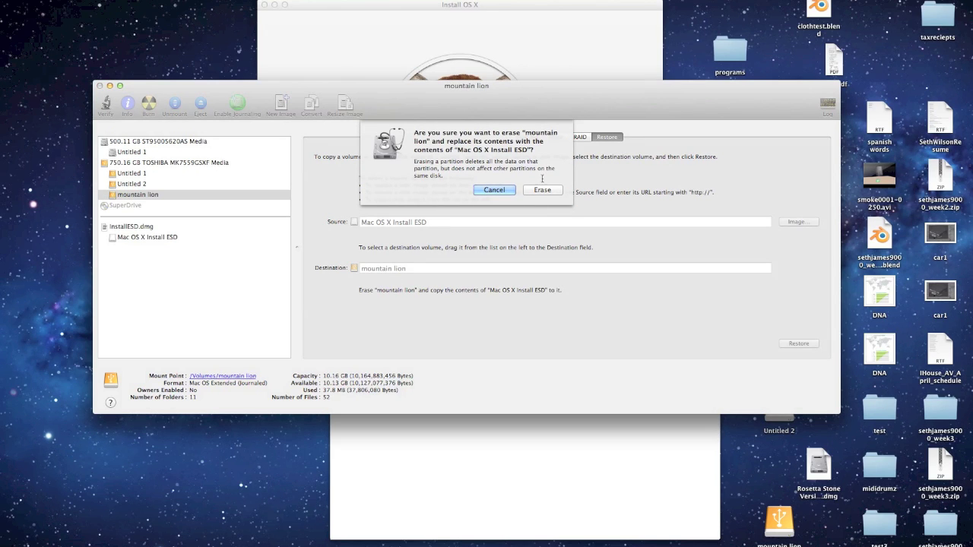
pyautogui.click(542, 190)
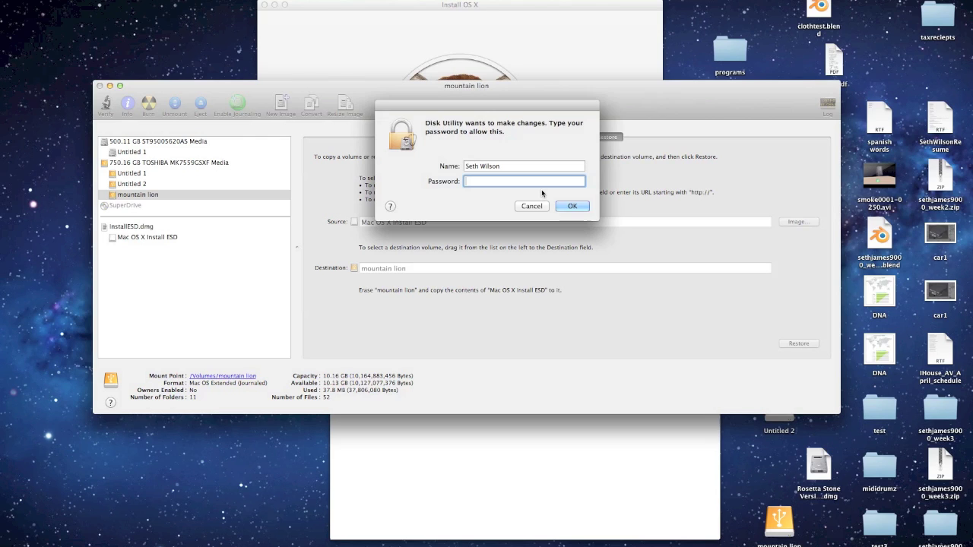
pyautogui.write('•••')
pyautogui.press('Return')
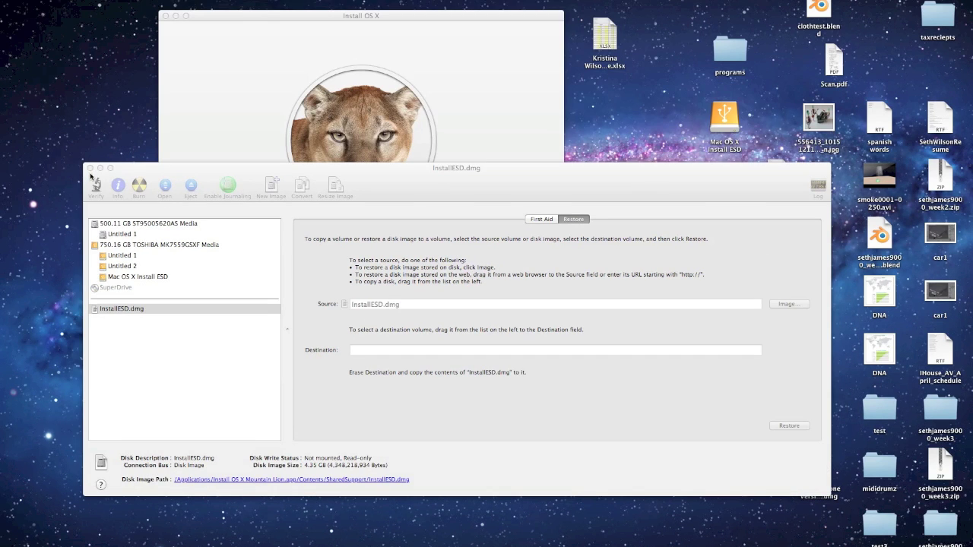
# - Close the Disk Utility window and try to eject all partitions of the disk holding Mac OS X Install ESD
pyautogui.click(90, 168)
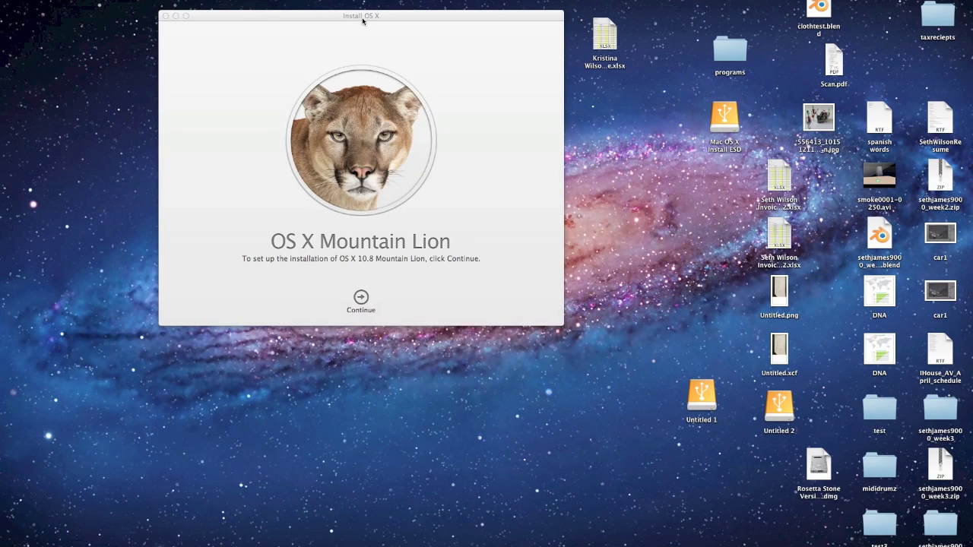
pyautogui.moveTo(362, 21); pyautogui.dragTo(394, 16)
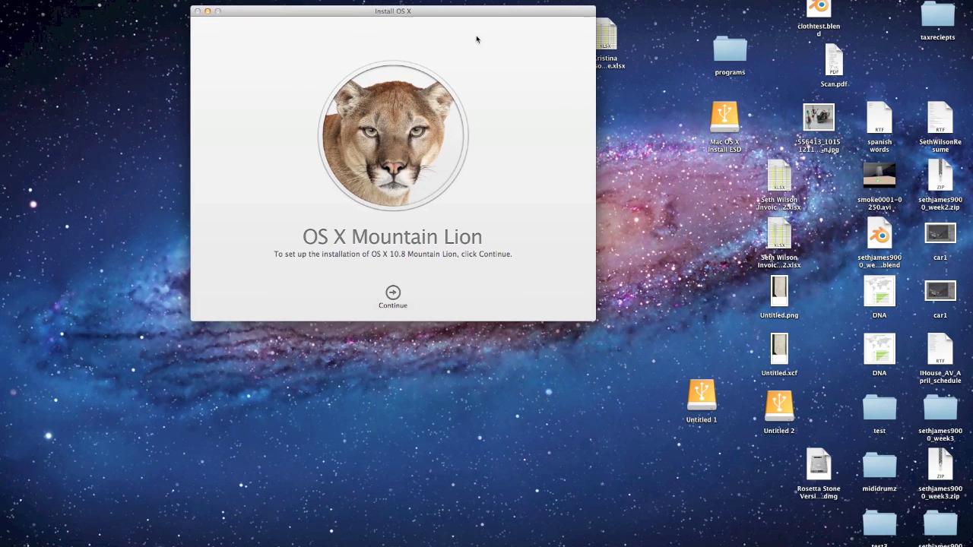
pyautogui.rightClick(723, 111)
pyautogui.click(733, 128)
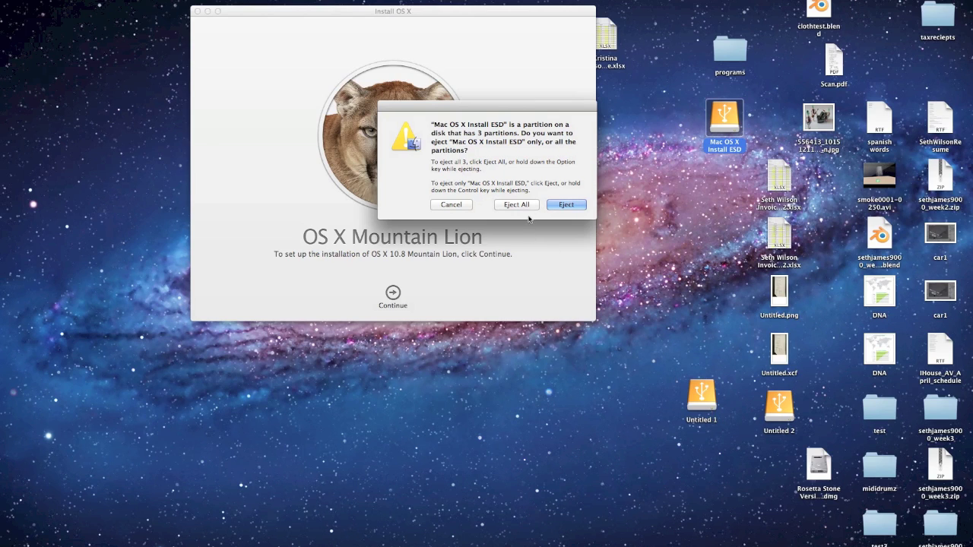
pyautogui.click(525, 205)
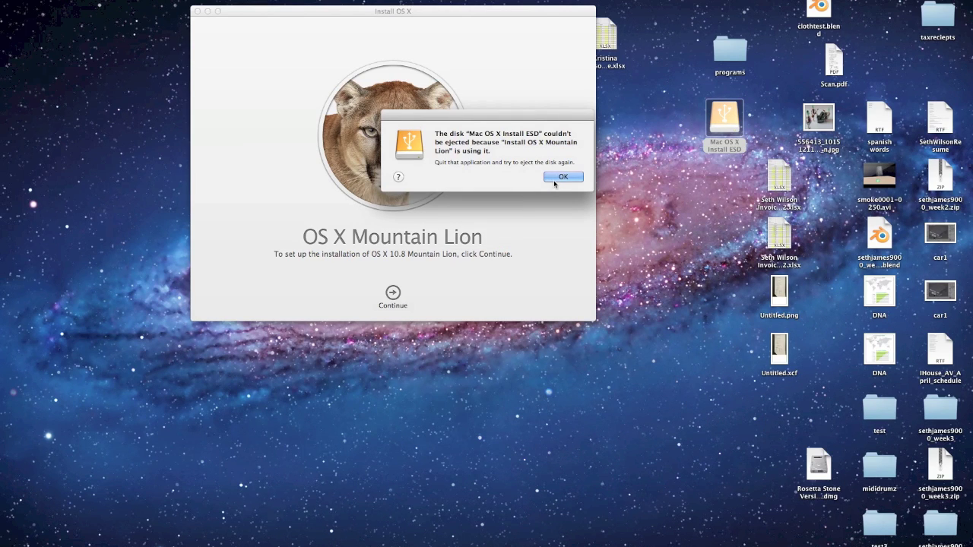
pyautogui.click(554, 179)
# - Quit Install OS X and eject the Mac OS X Install ESD volume on the desktop
pyautogui.click(287, 101)
pyautogui.click(57, 0)
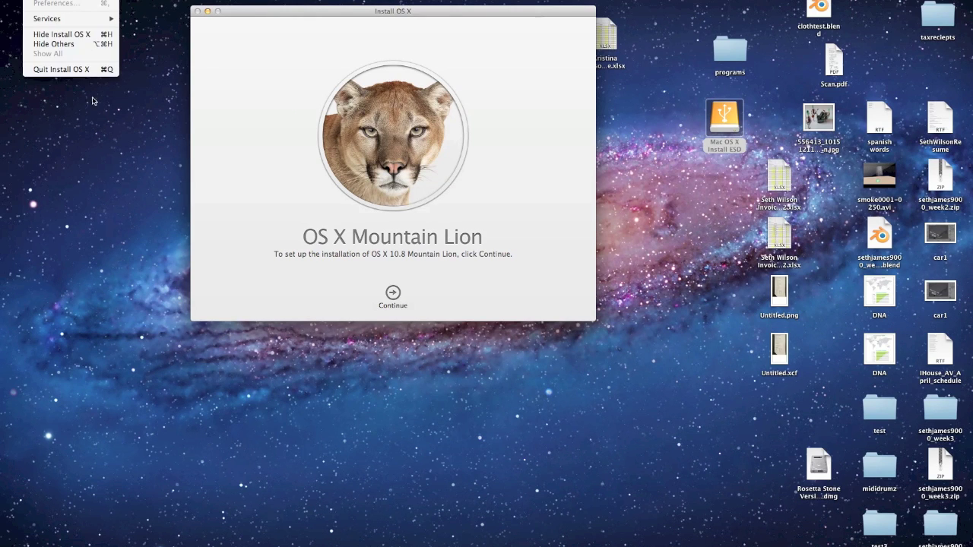
pyautogui.click(88, 71)
pyautogui.click(718, 122)
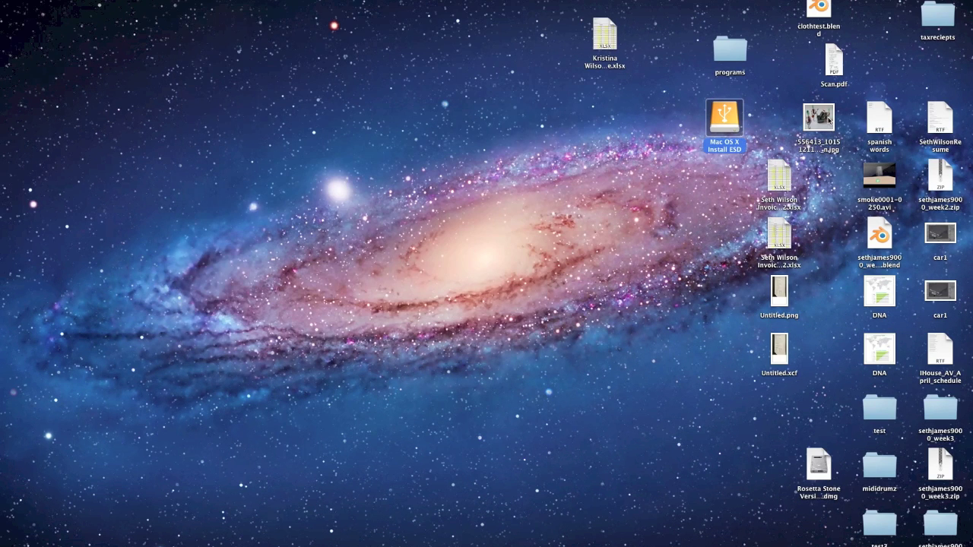
pyautogui.rightClick(715, 124)
pyautogui.click(741, 144)
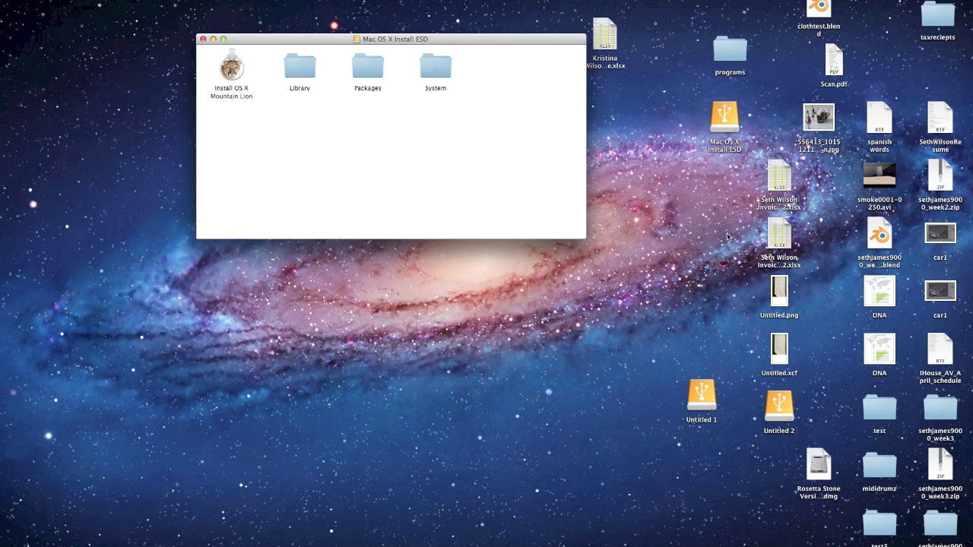
# - Launch Install OS X Mountain Lion from the Mac OS X Install ESD volume and continue to the license agreement
pyautogui.click(724, 120)
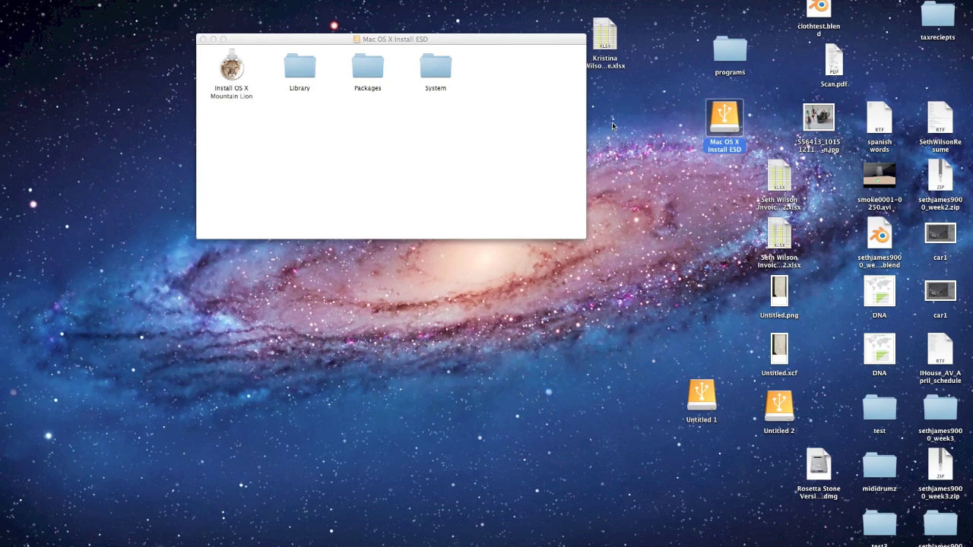
pyautogui.moveTo(446, 39); pyautogui.dragTo(459, 143)
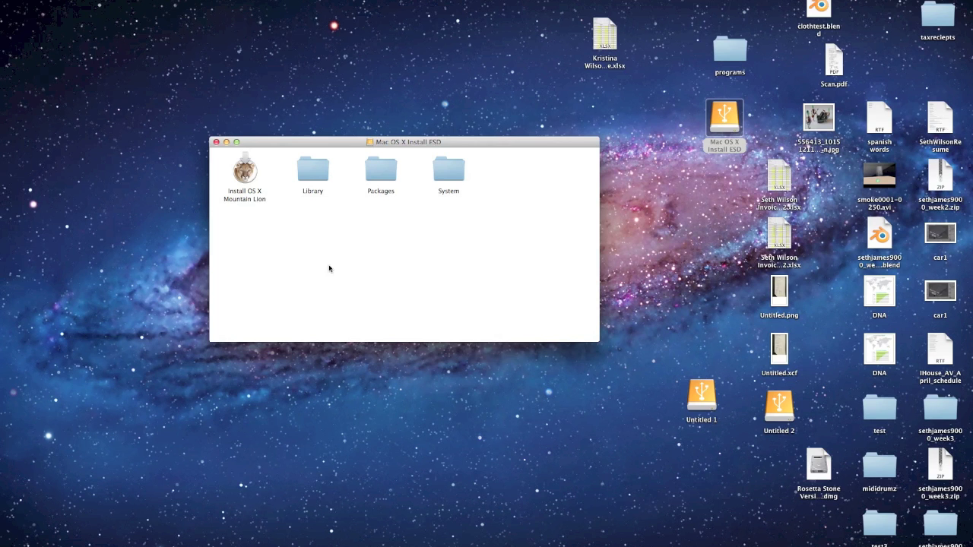
pyautogui.click(247, 174)
pyautogui.doubleClick(248, 174)
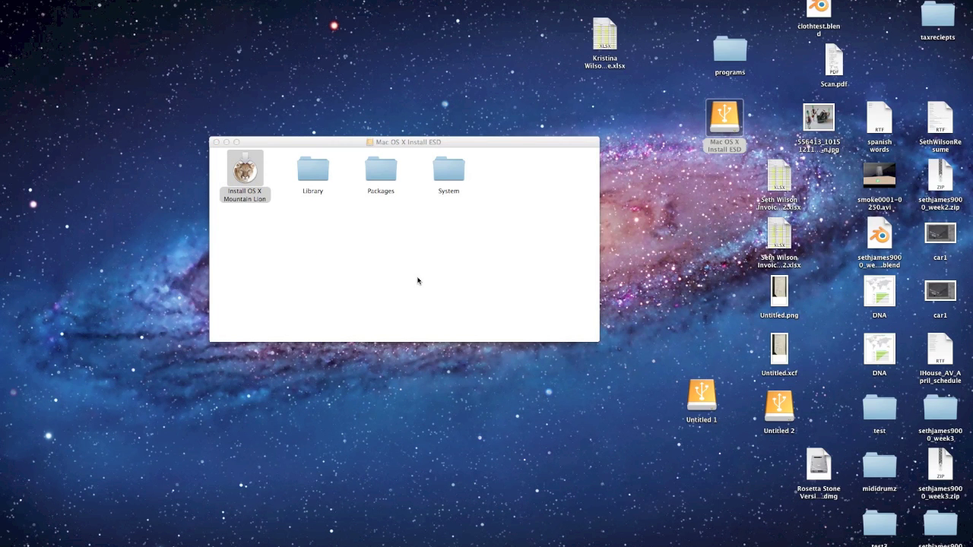
pyautogui.click(485, 339)
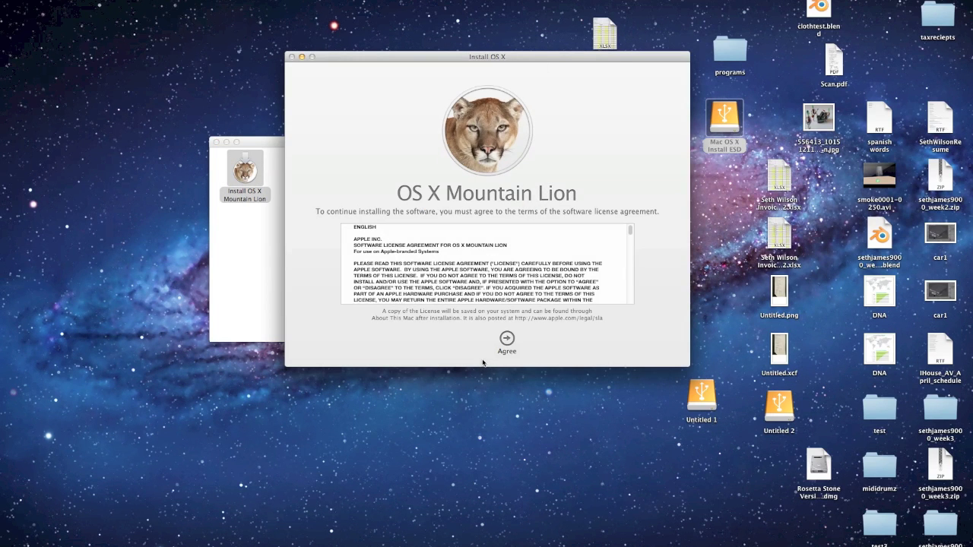